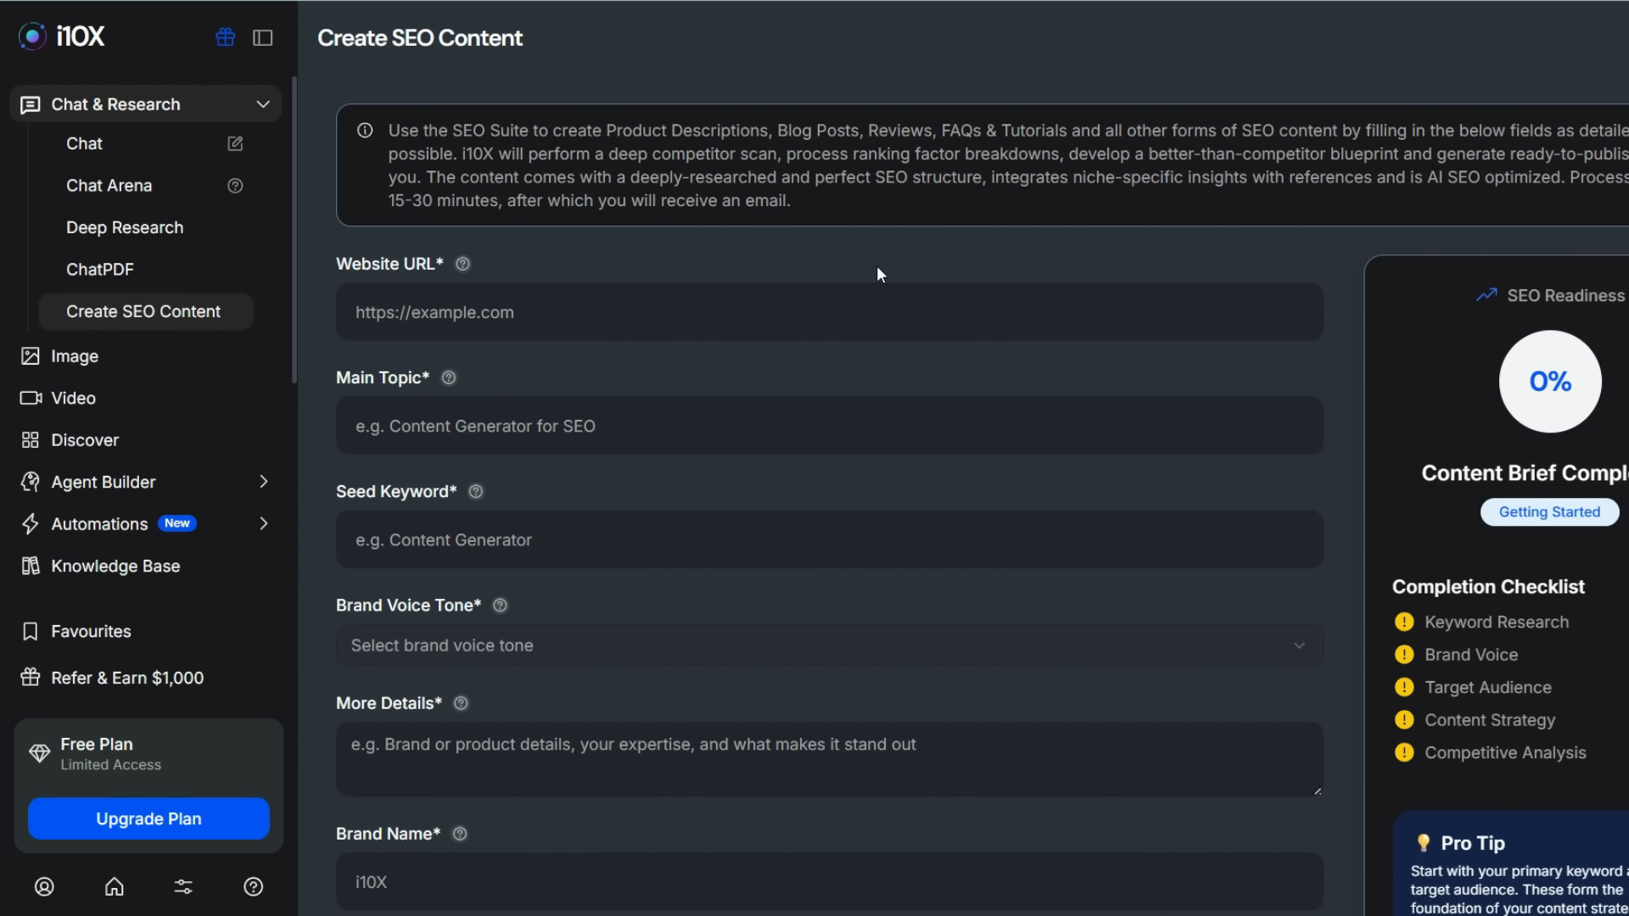
Look over the fields of the empty SEO content form and the Branded Surveys landing page.
scroll(877, 268, "down", 3)
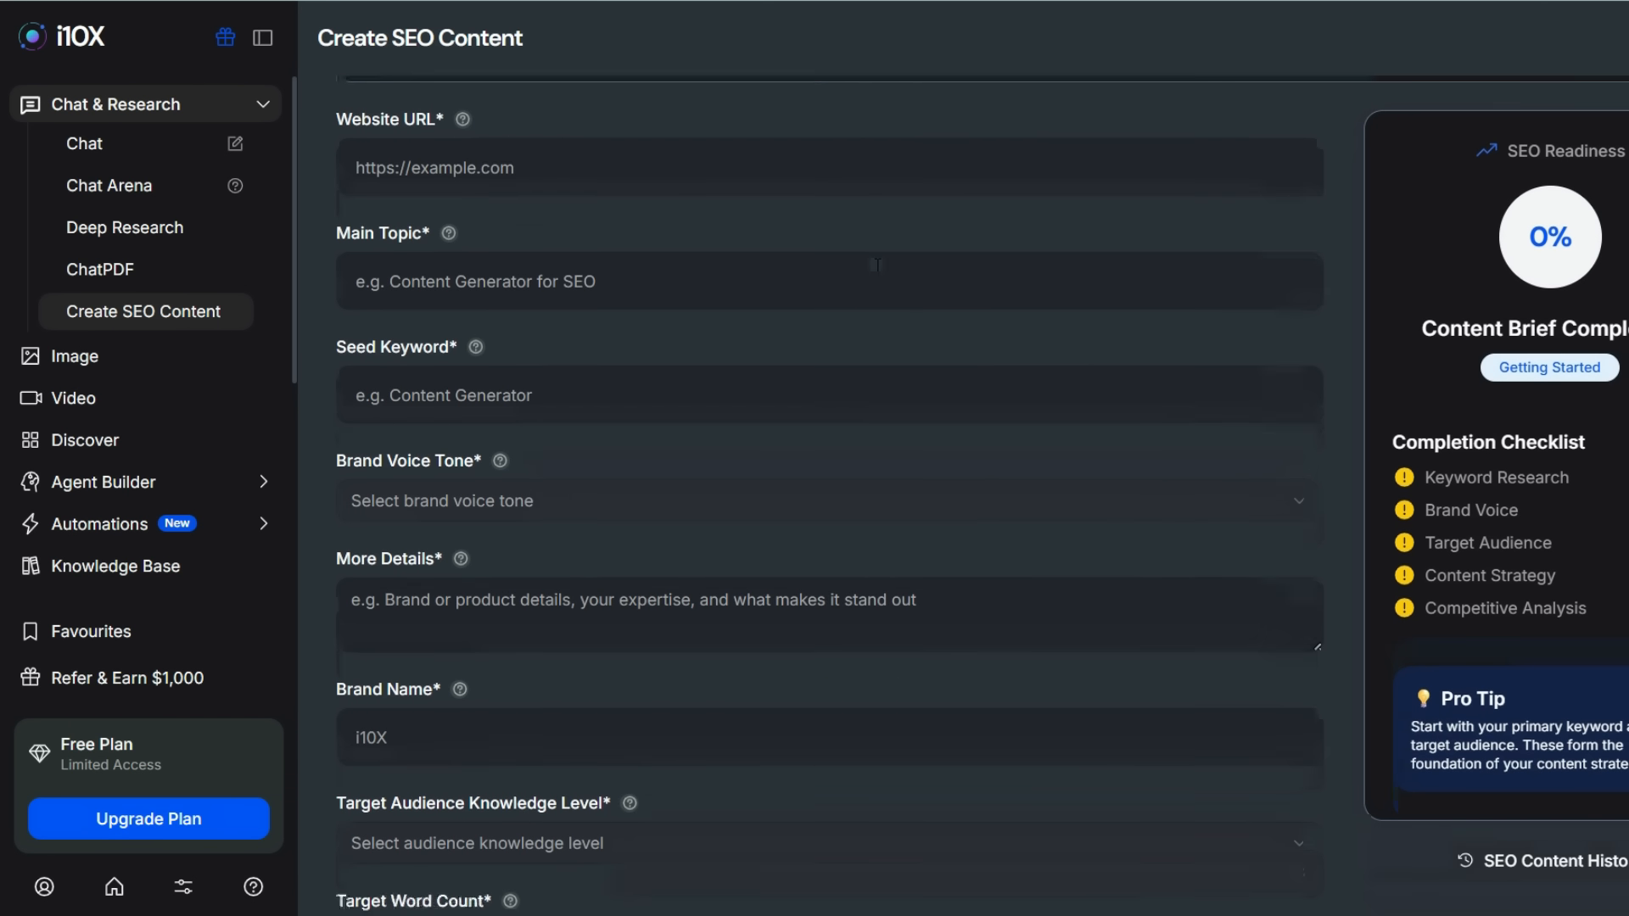
scroll(878, 266, "down", 5)
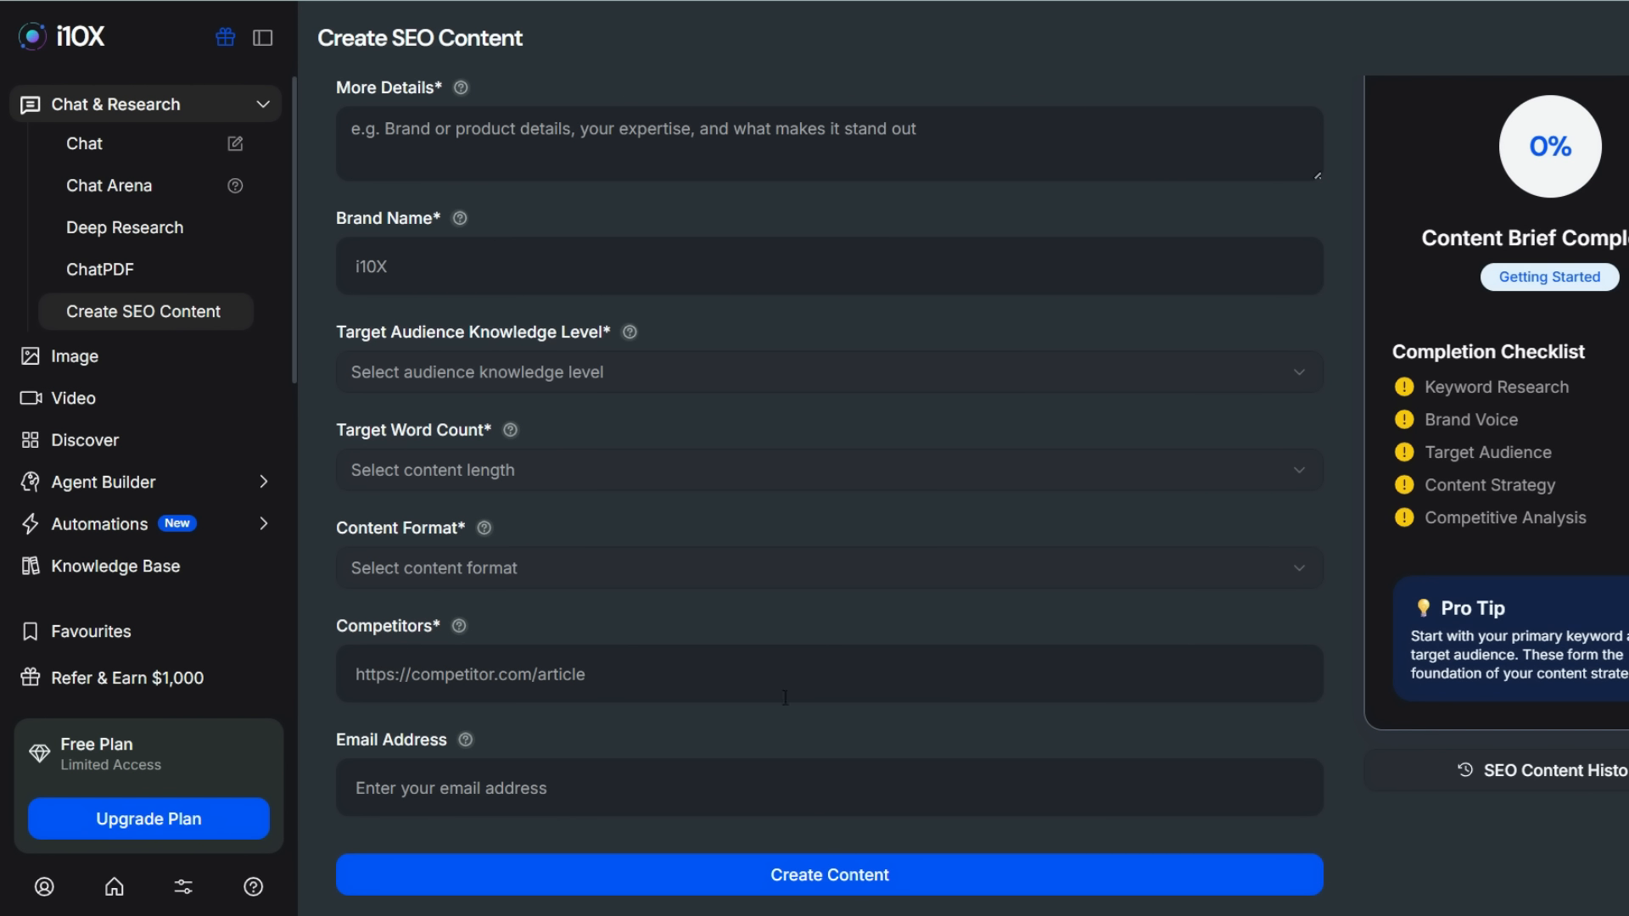
scroll(794, 577, "up", 8)
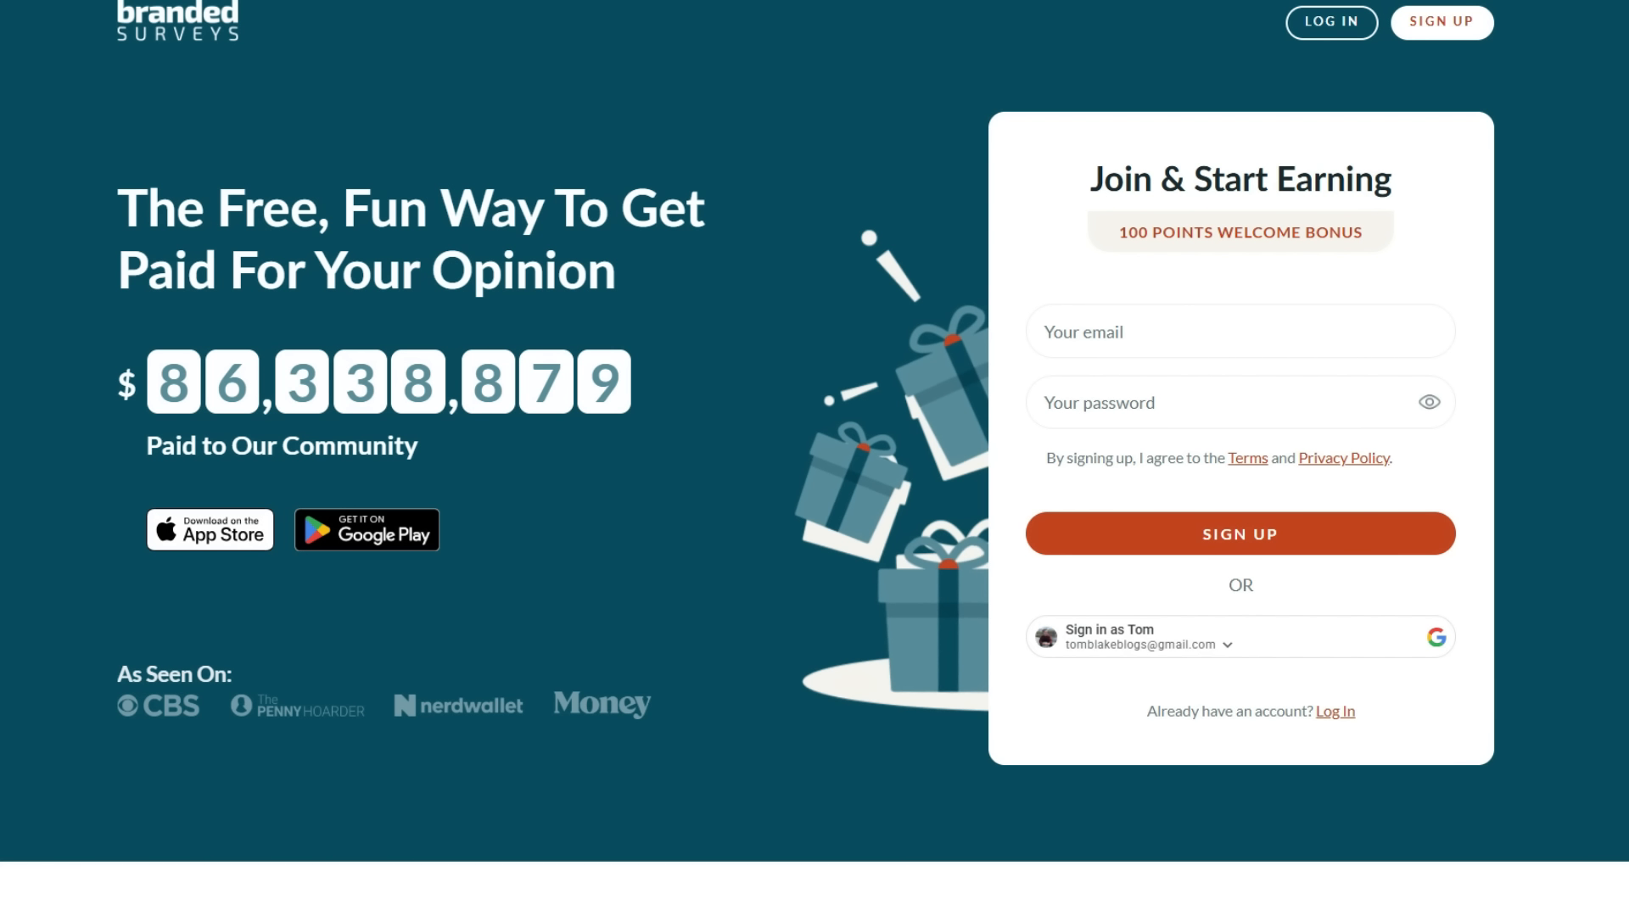
scroll(814, 472, "down", 10)
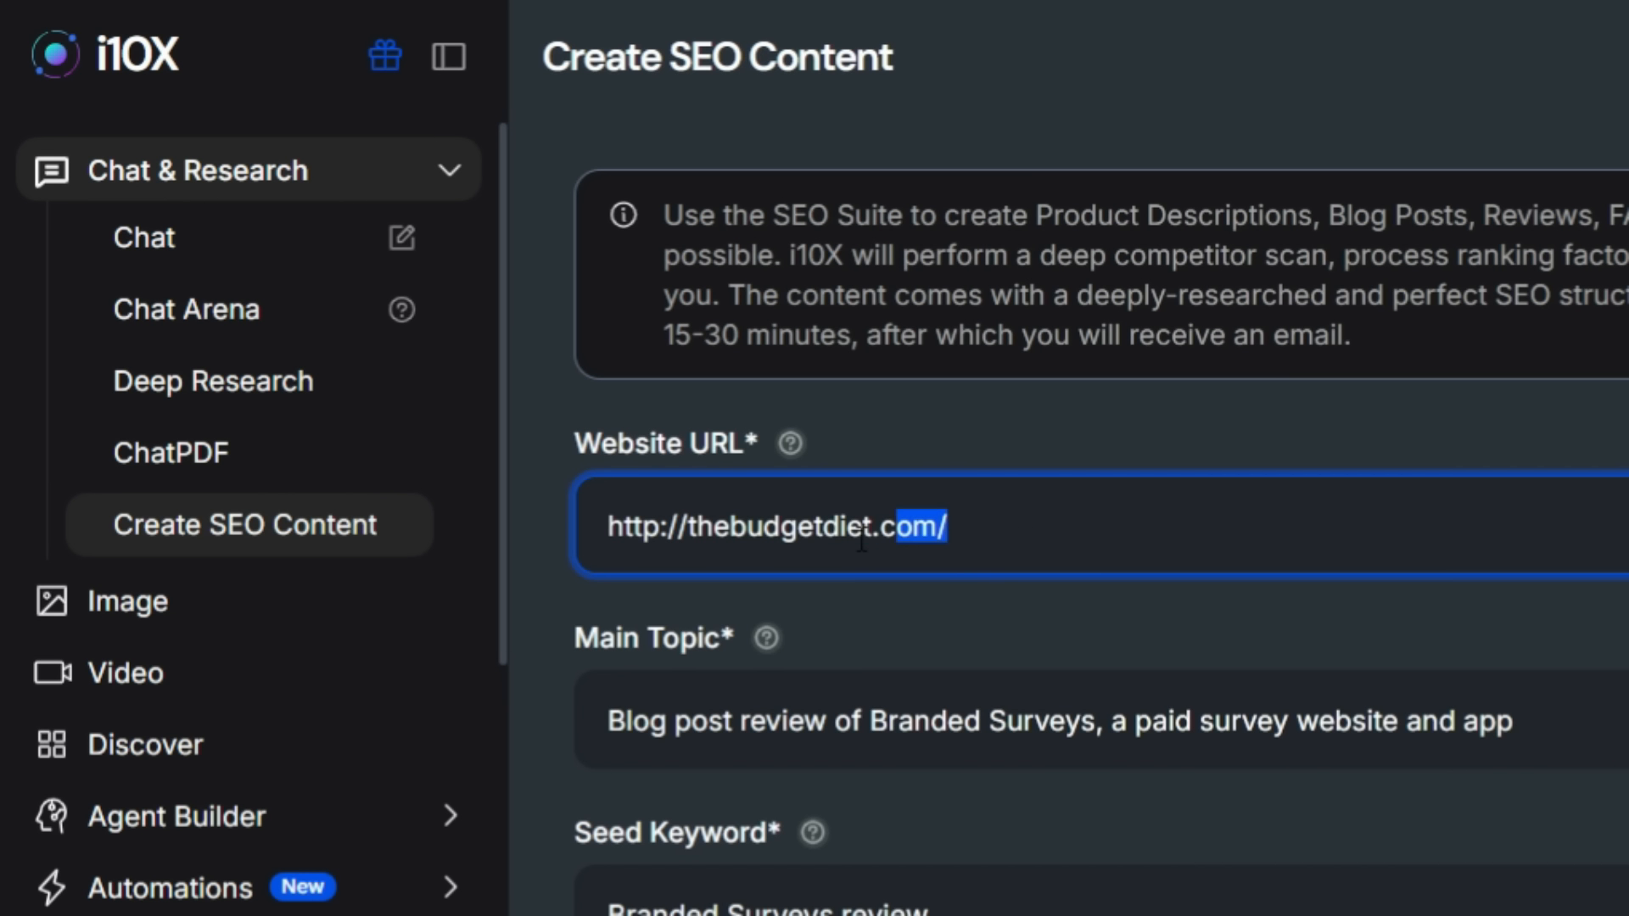
Review the prefilled topic, keyword and details about Branded Surveys, and choose Confident as the brand voice tone.
scroll(948, 495, "down", 2)
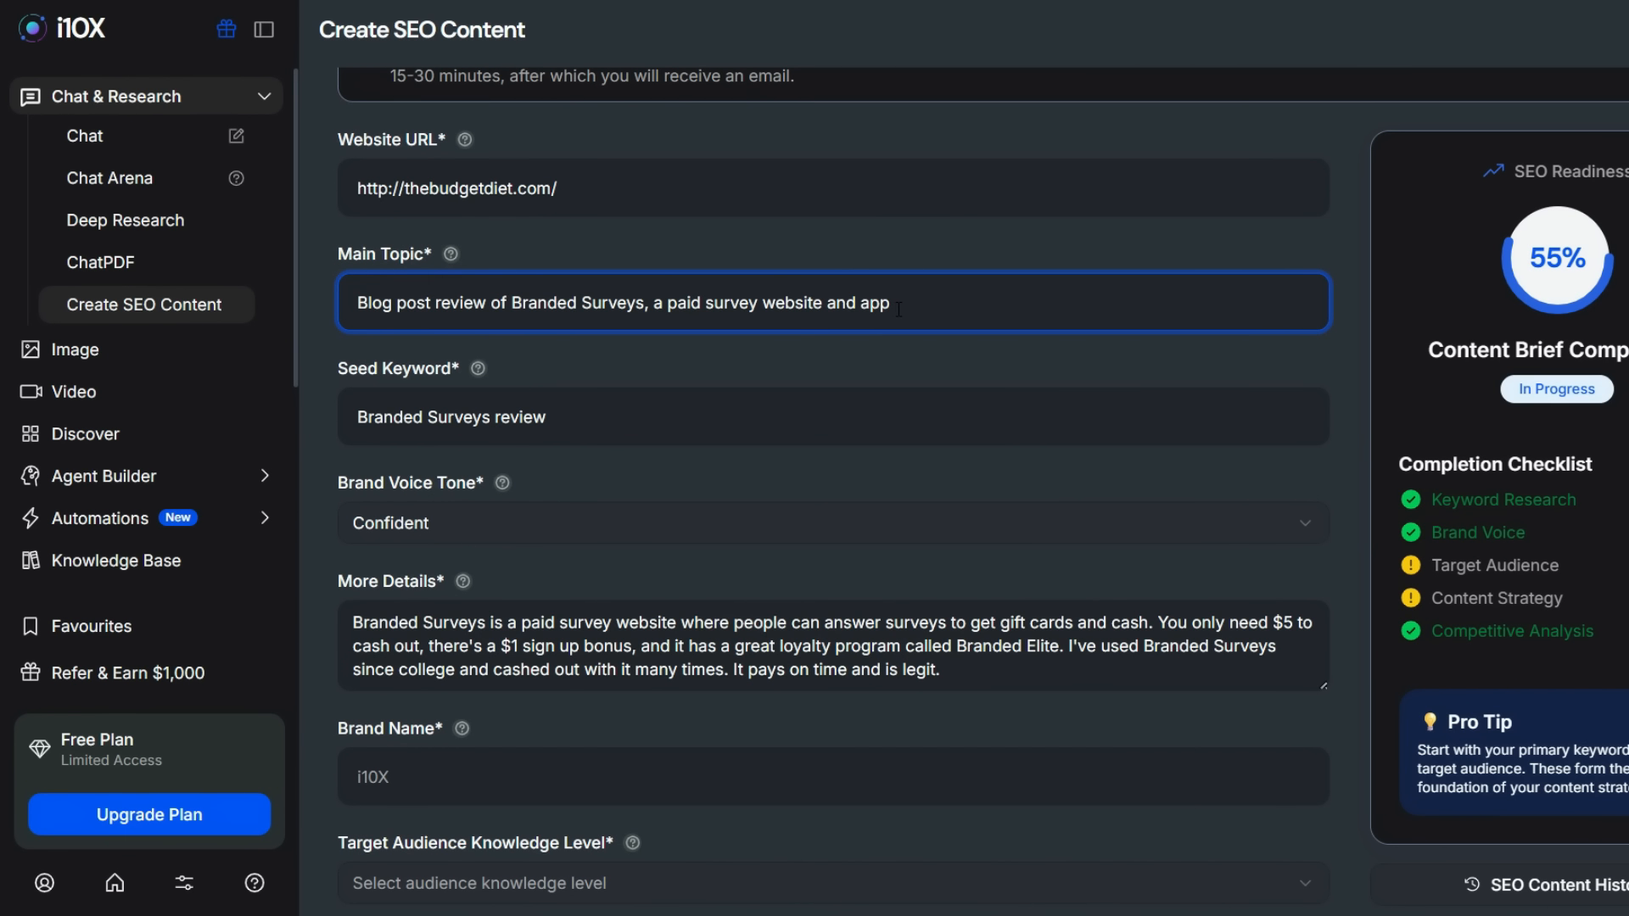
left_click_drag(898, 309, 587, 311)
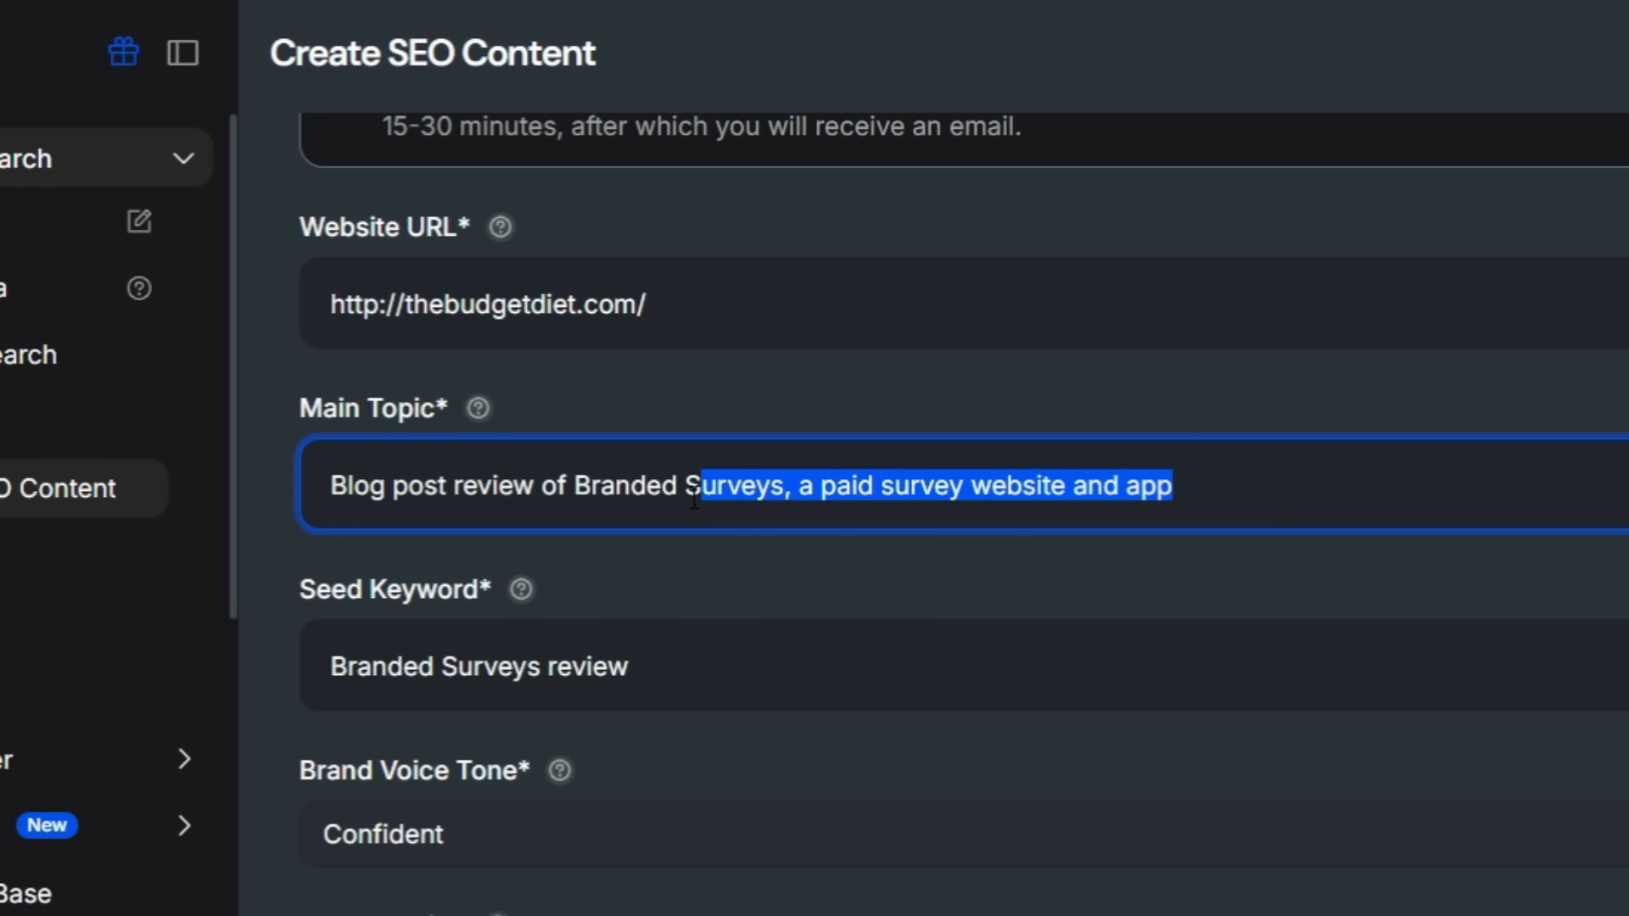
left_click(629, 665)
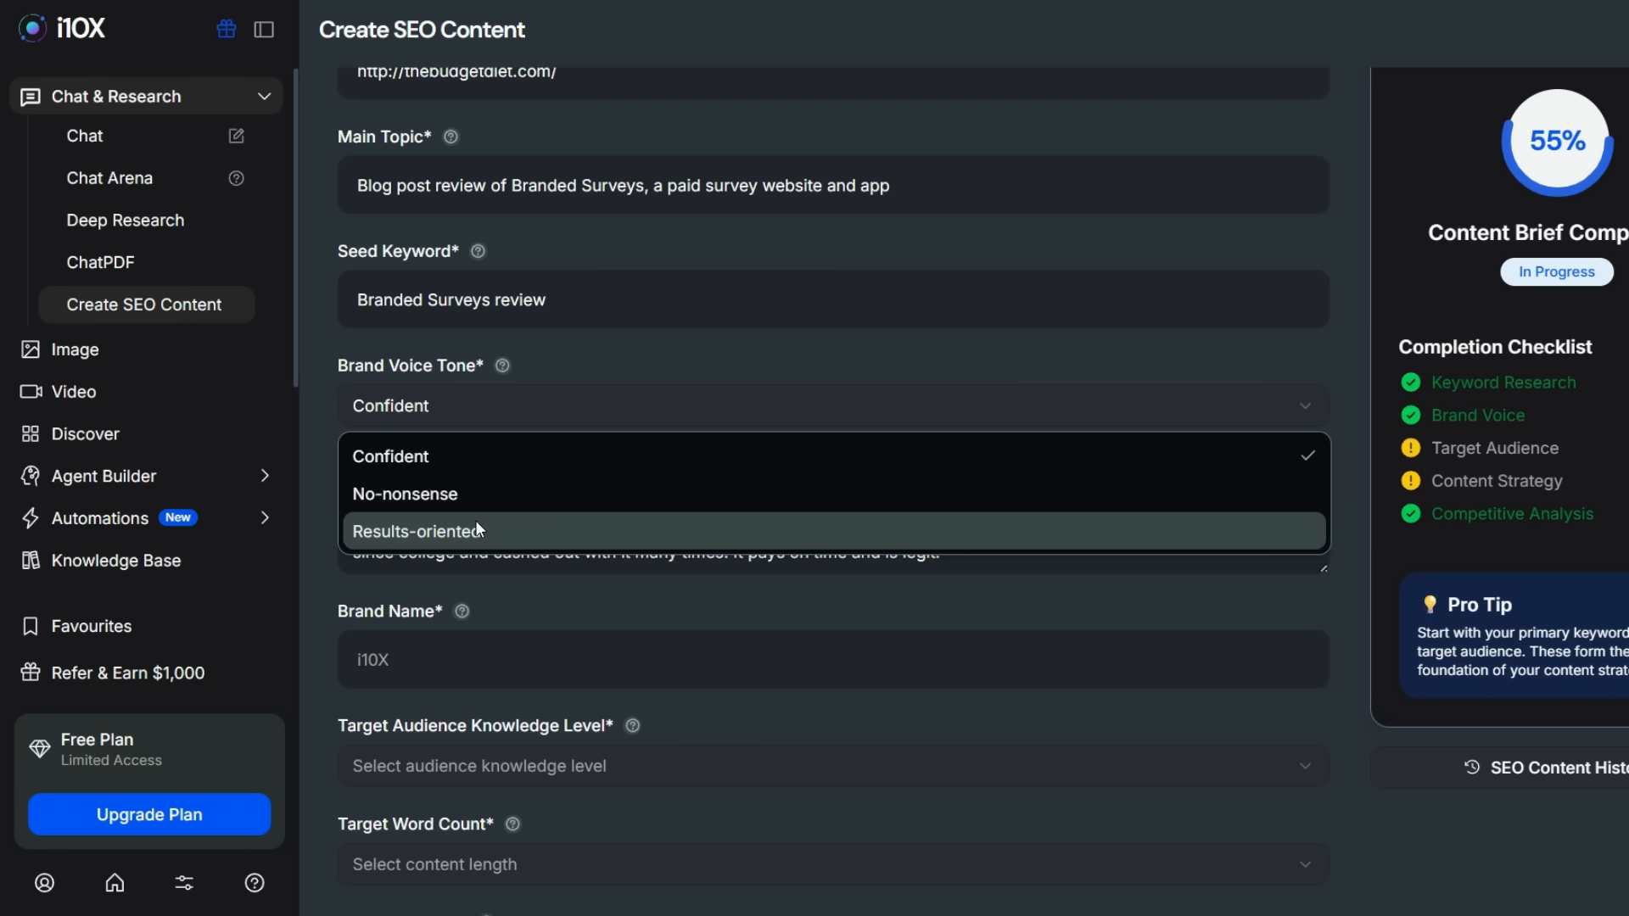
left_click(453, 465)
left_click_drag(942, 553, 348, 509)
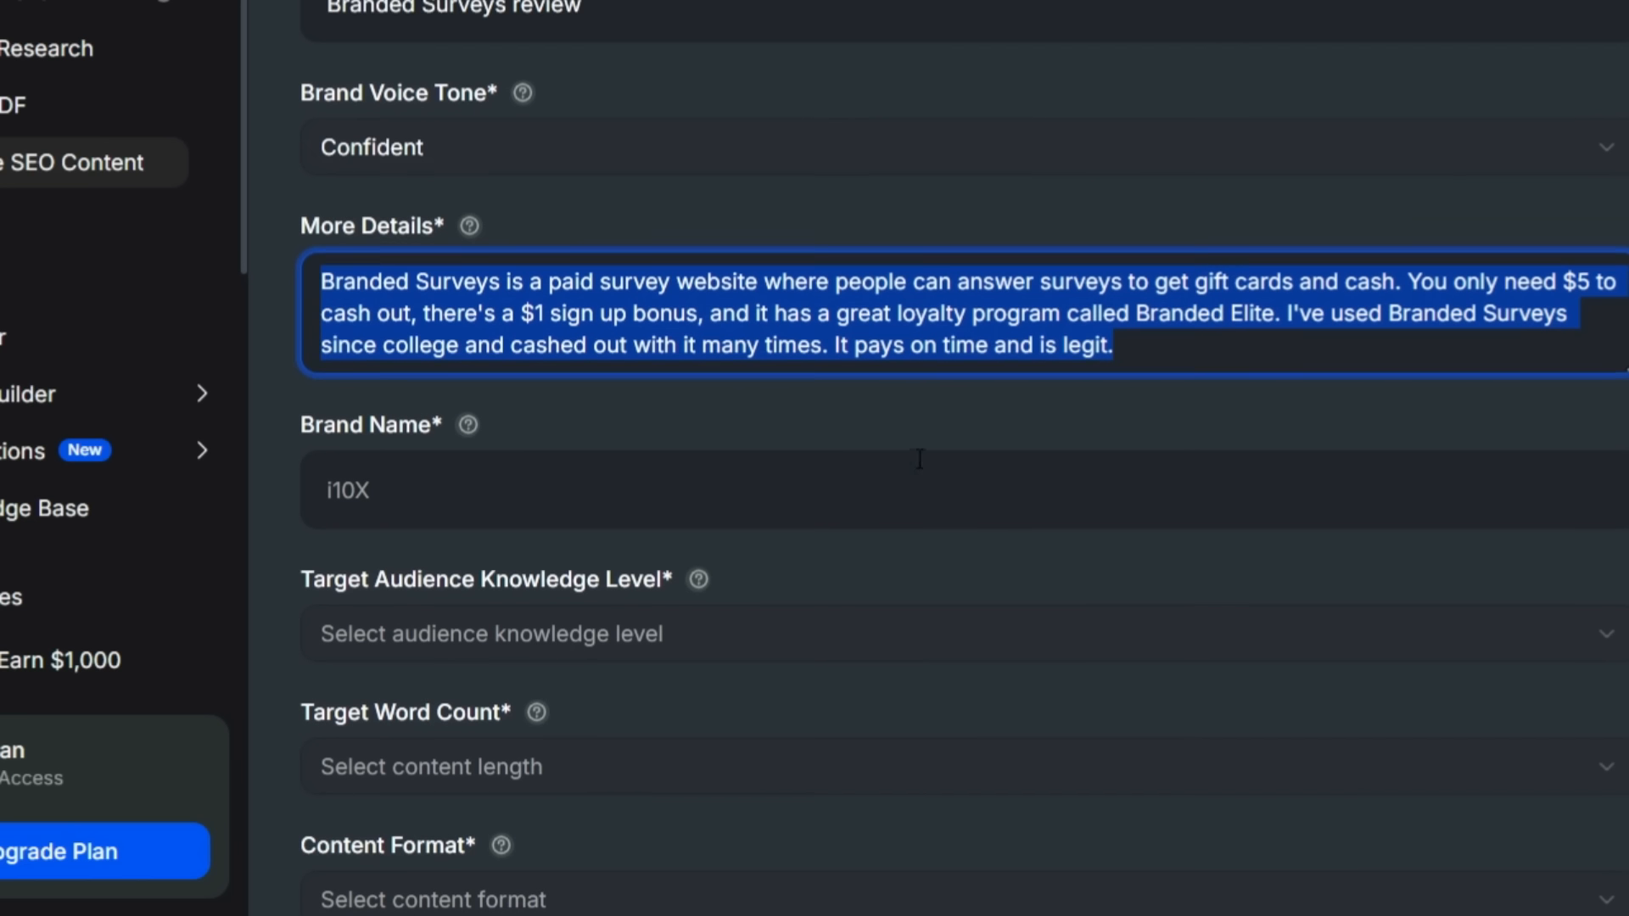
Enter The Budget Diet as the brand name.
left_click(442, 642)
type("The Budget Diet")
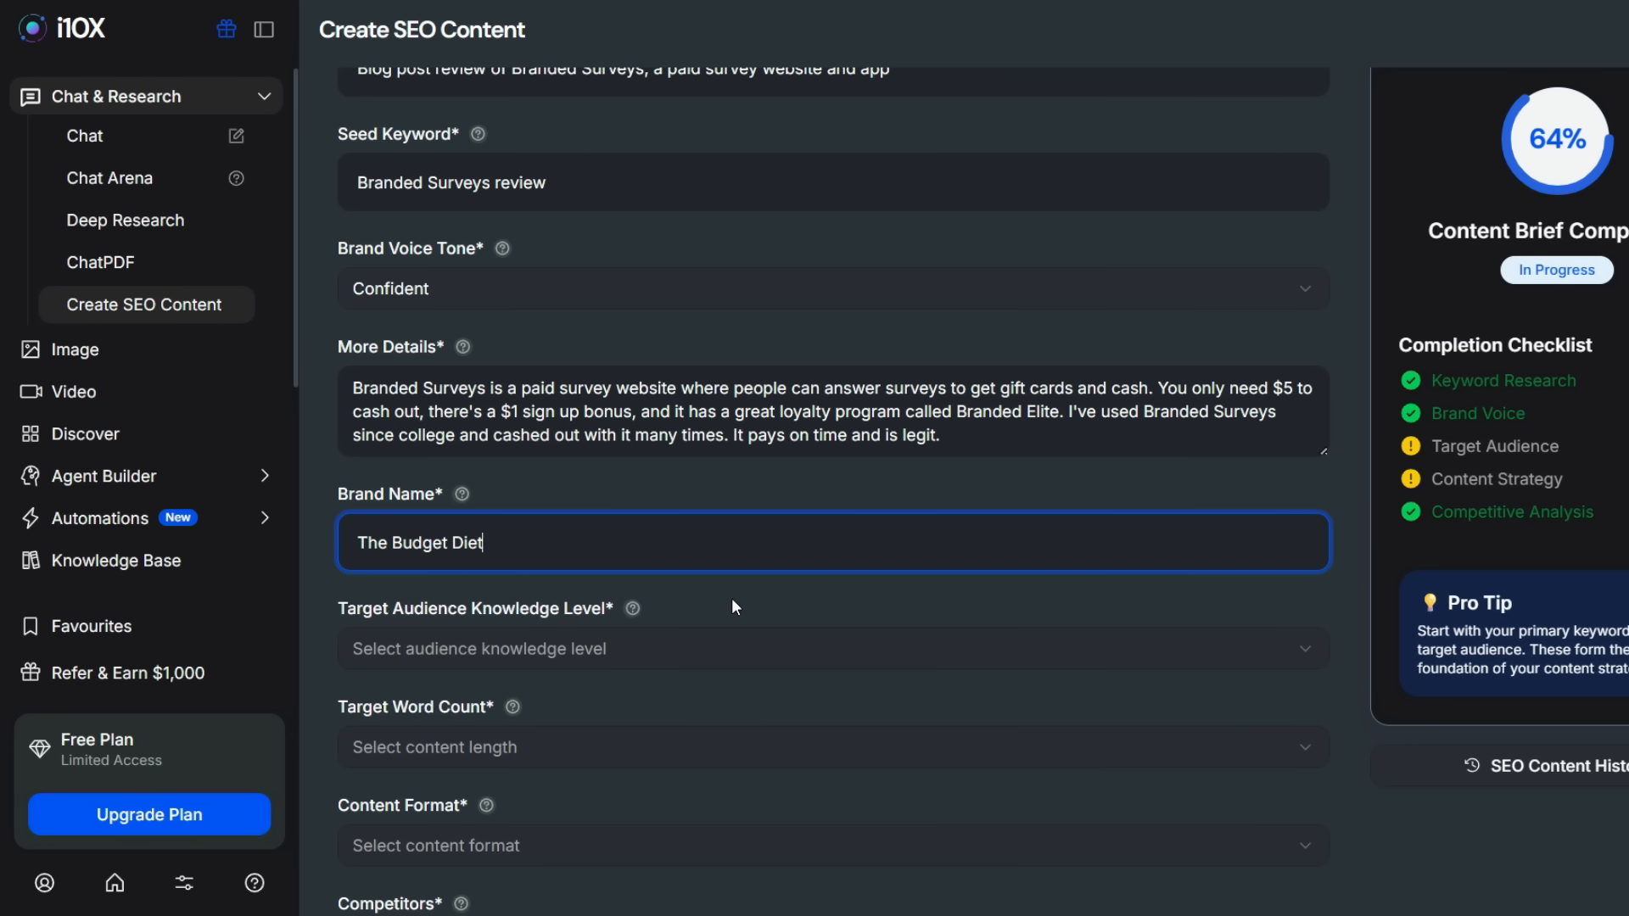
left_click(733, 600)
Set the target audience knowledge level to Beginner and the target word count to Long.
scroll(709, 581, "down", 3)
left_click(613, 424)
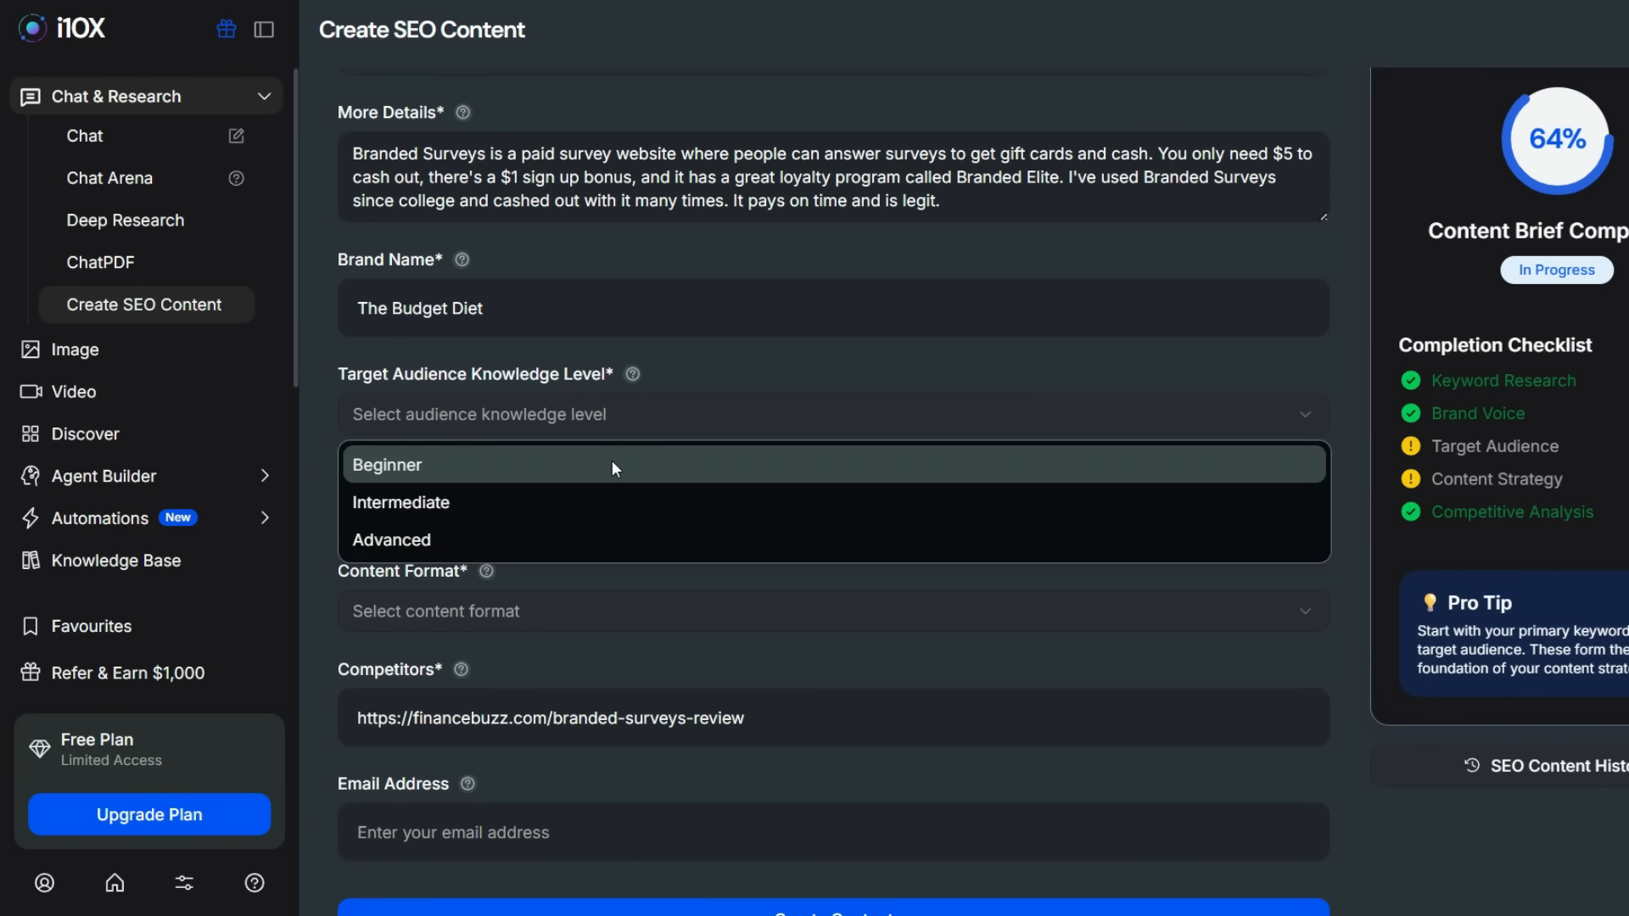
left_click(613, 465)
left_click(535, 509)
left_click(530, 637)
Choose Blog Article as the content format and fill in the email address from the saved suggestions.
scroll(552, 577, "down", 1)
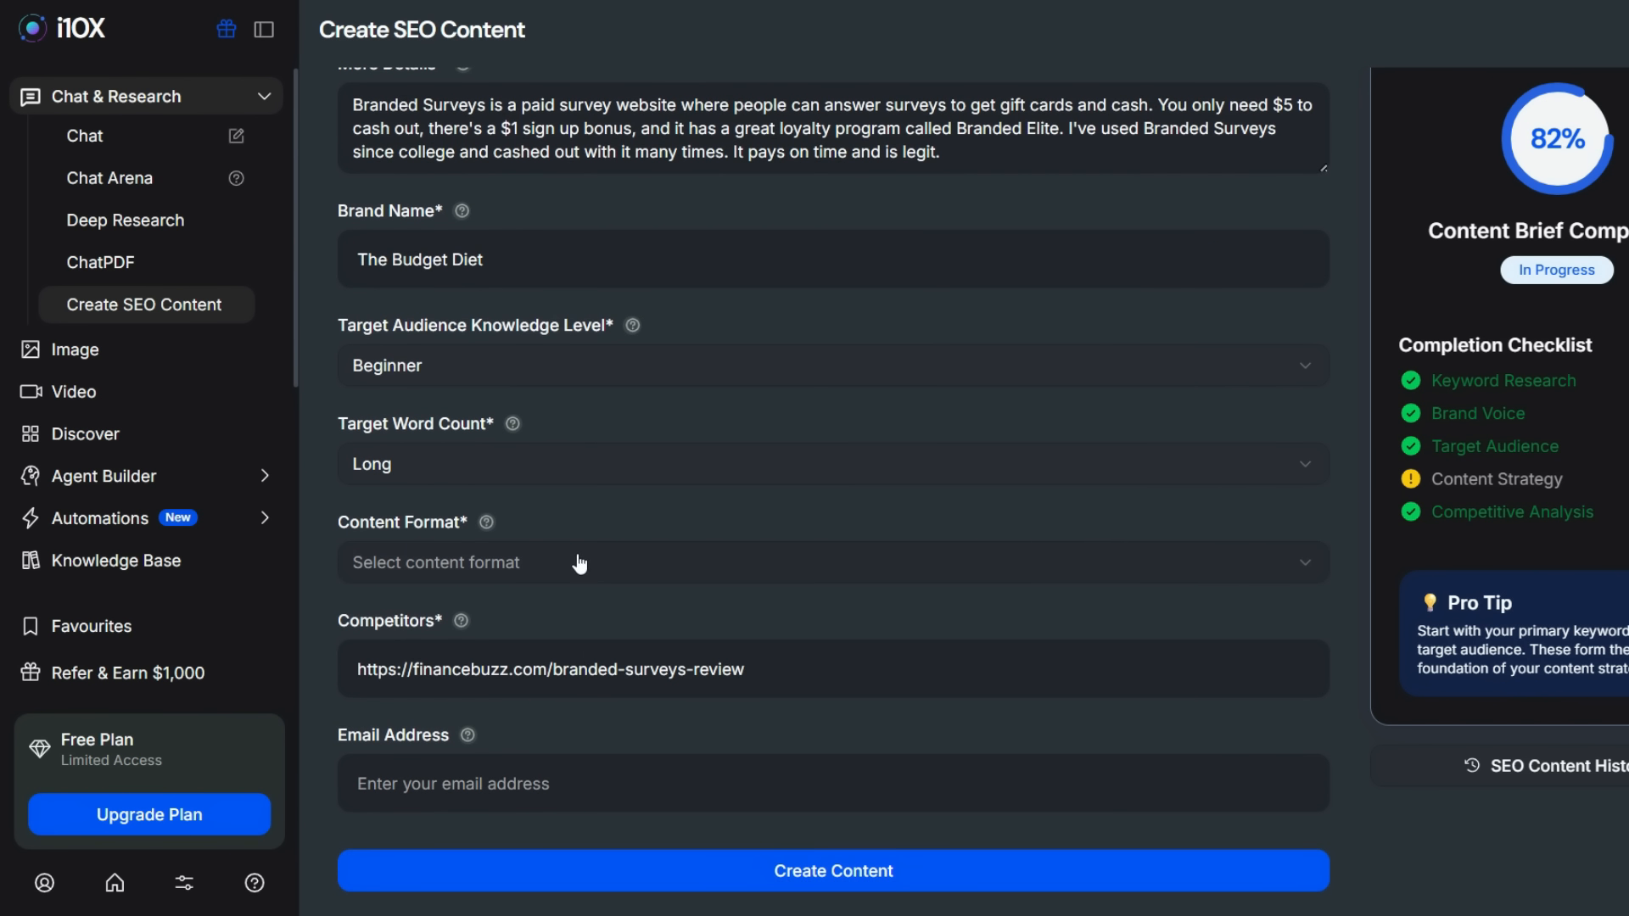
left_click(579, 564)
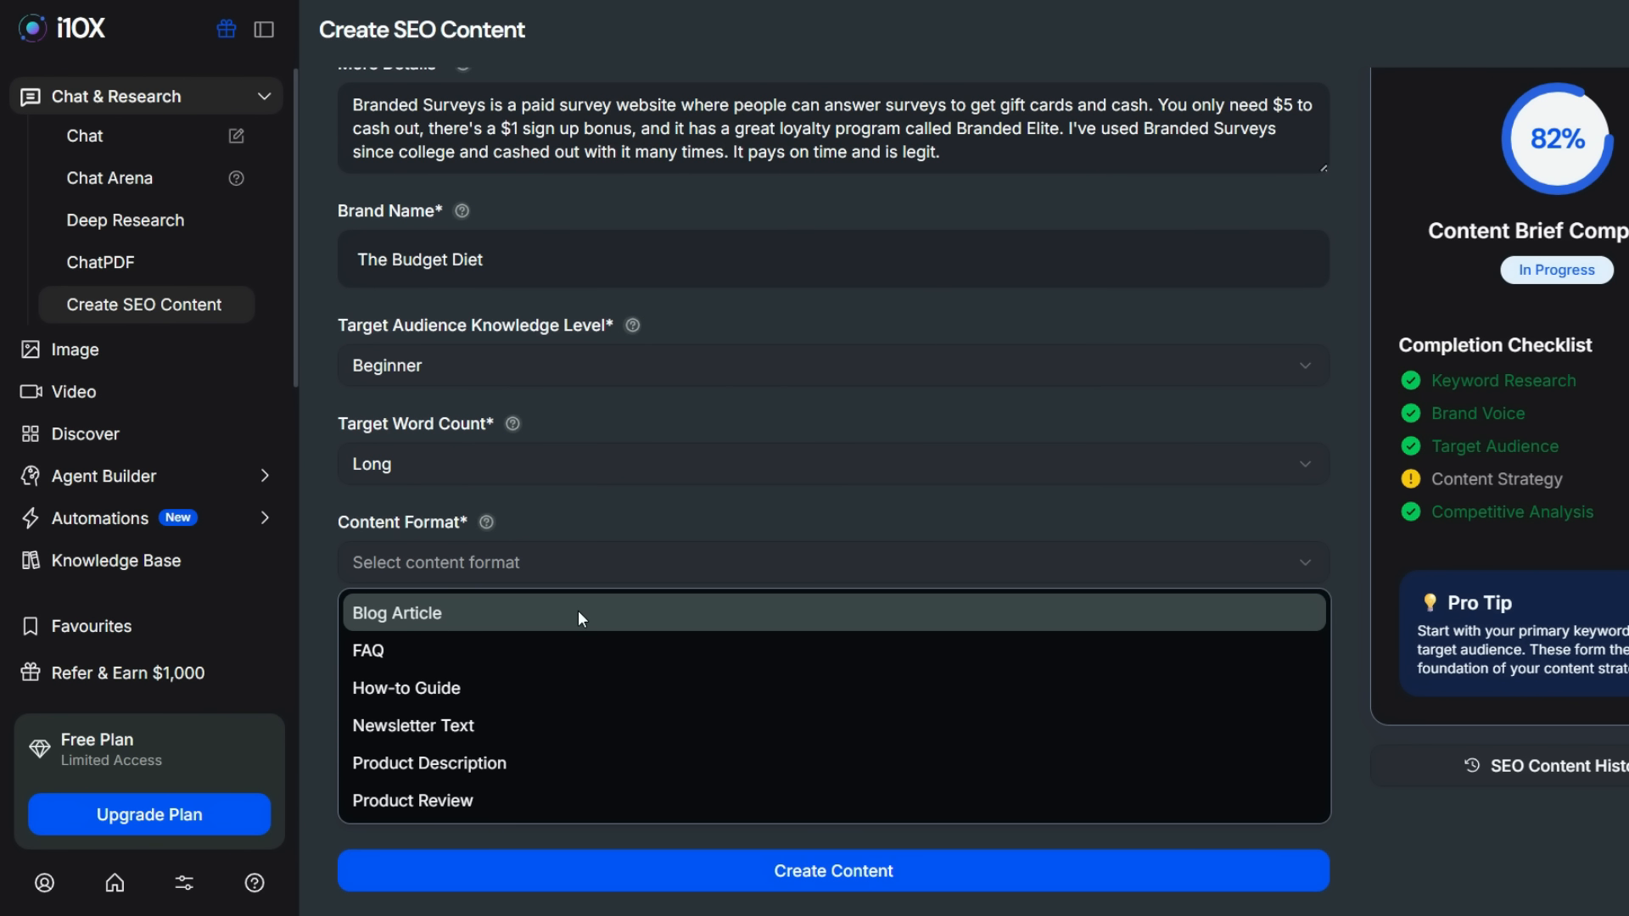
left_click(484, 632)
left_click(671, 780)
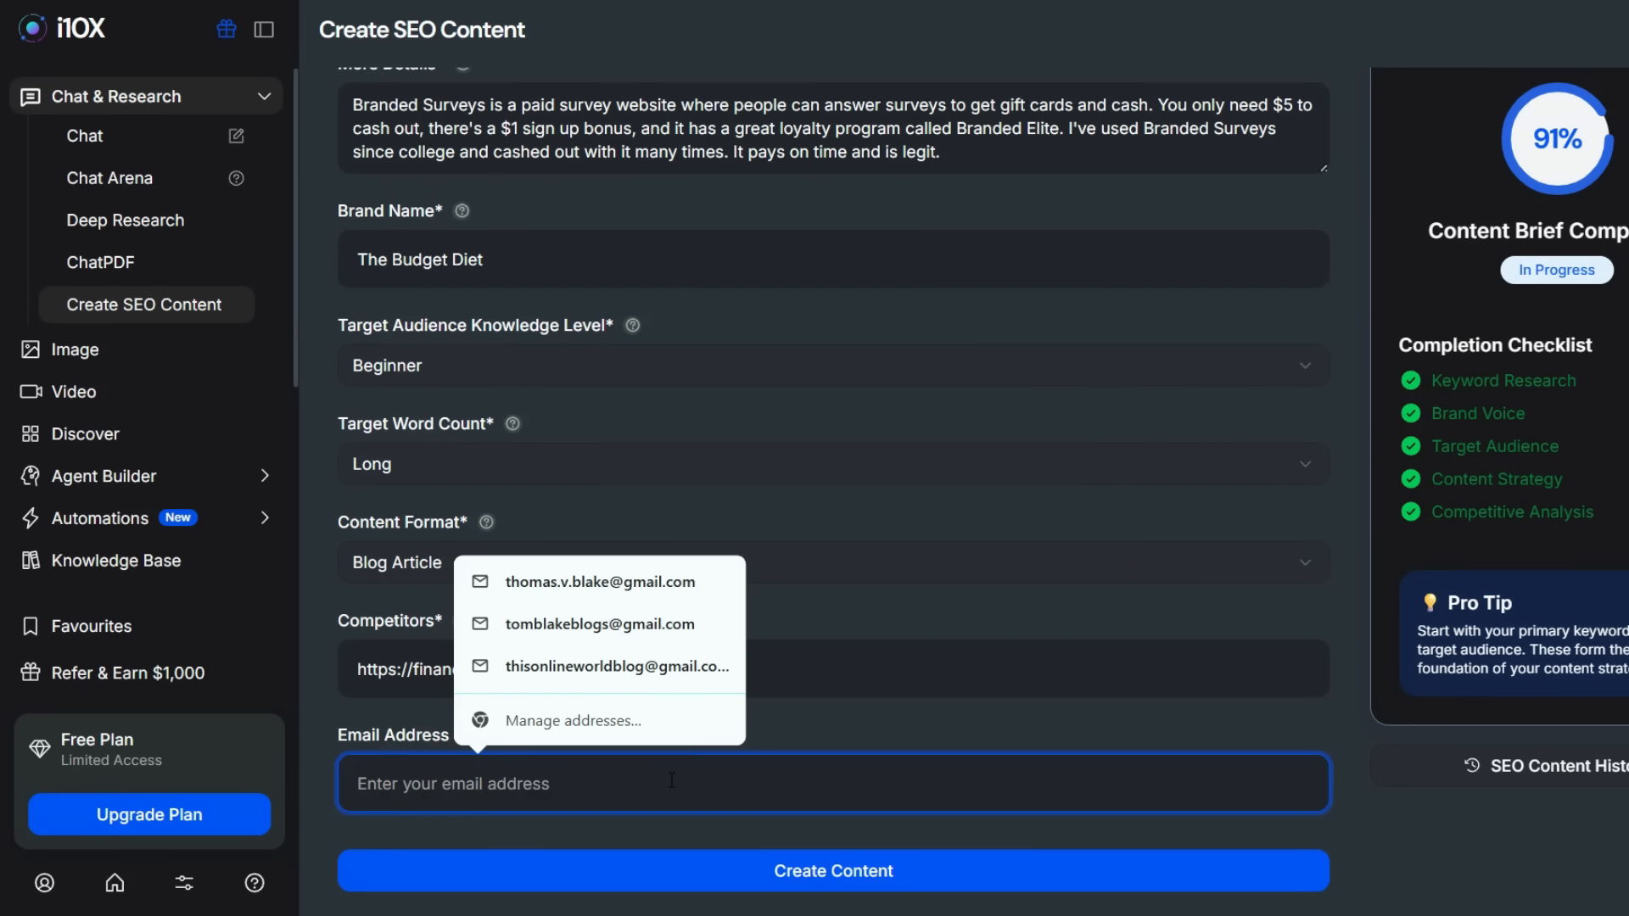
left_click(546, 679)
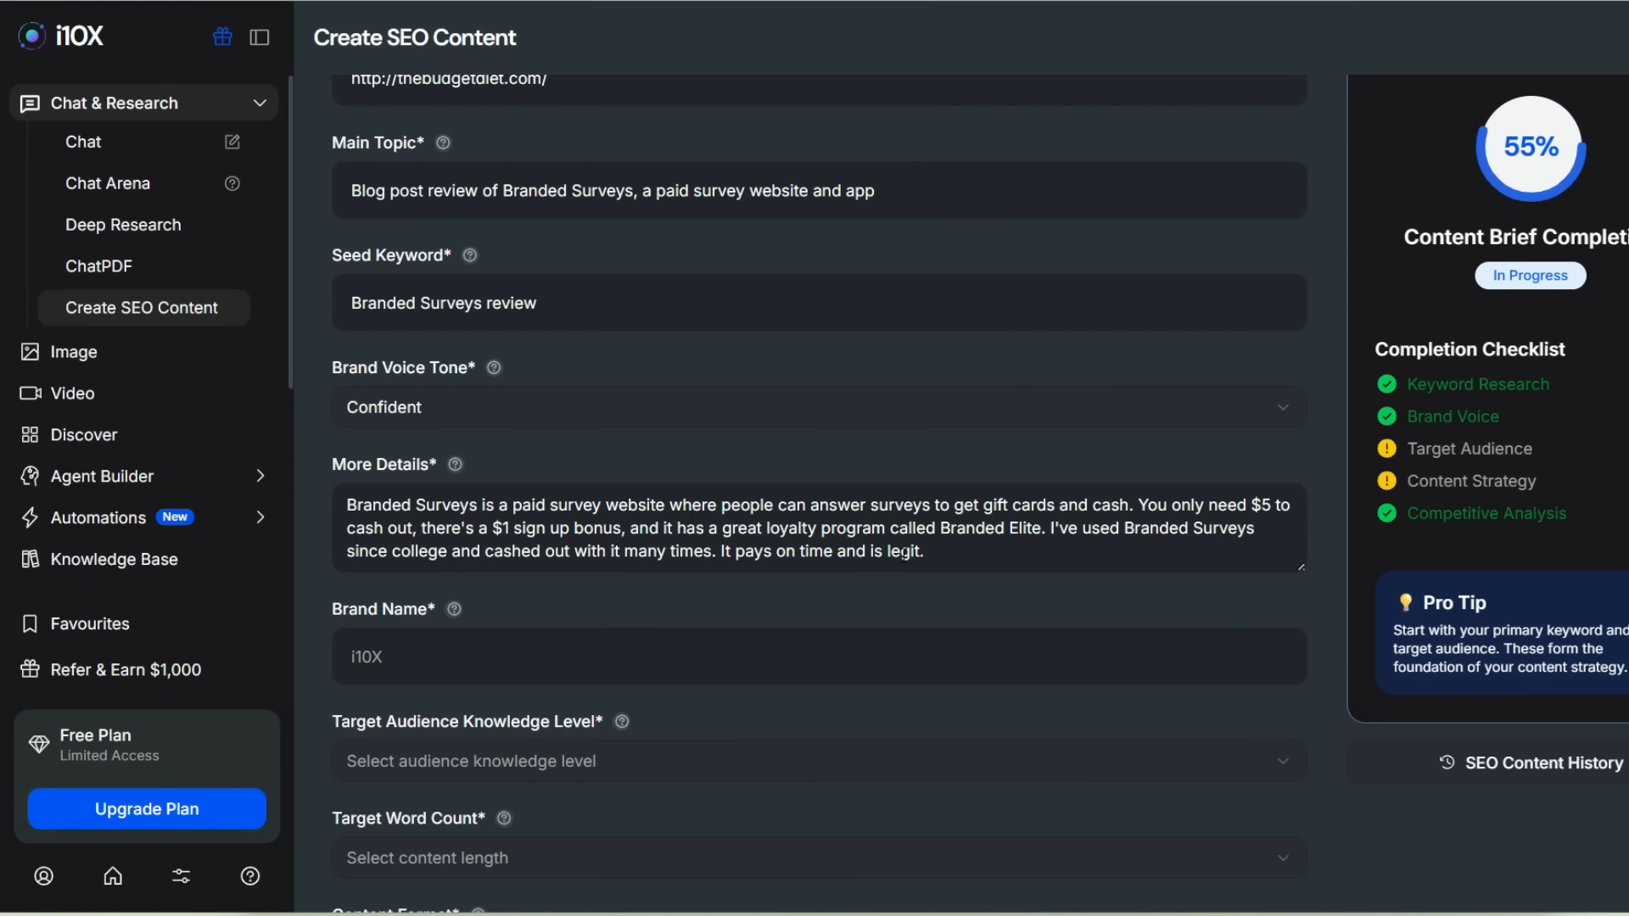
Review the More Details text and the content format field of the form.
left_click_drag(850, 559, 364, 513)
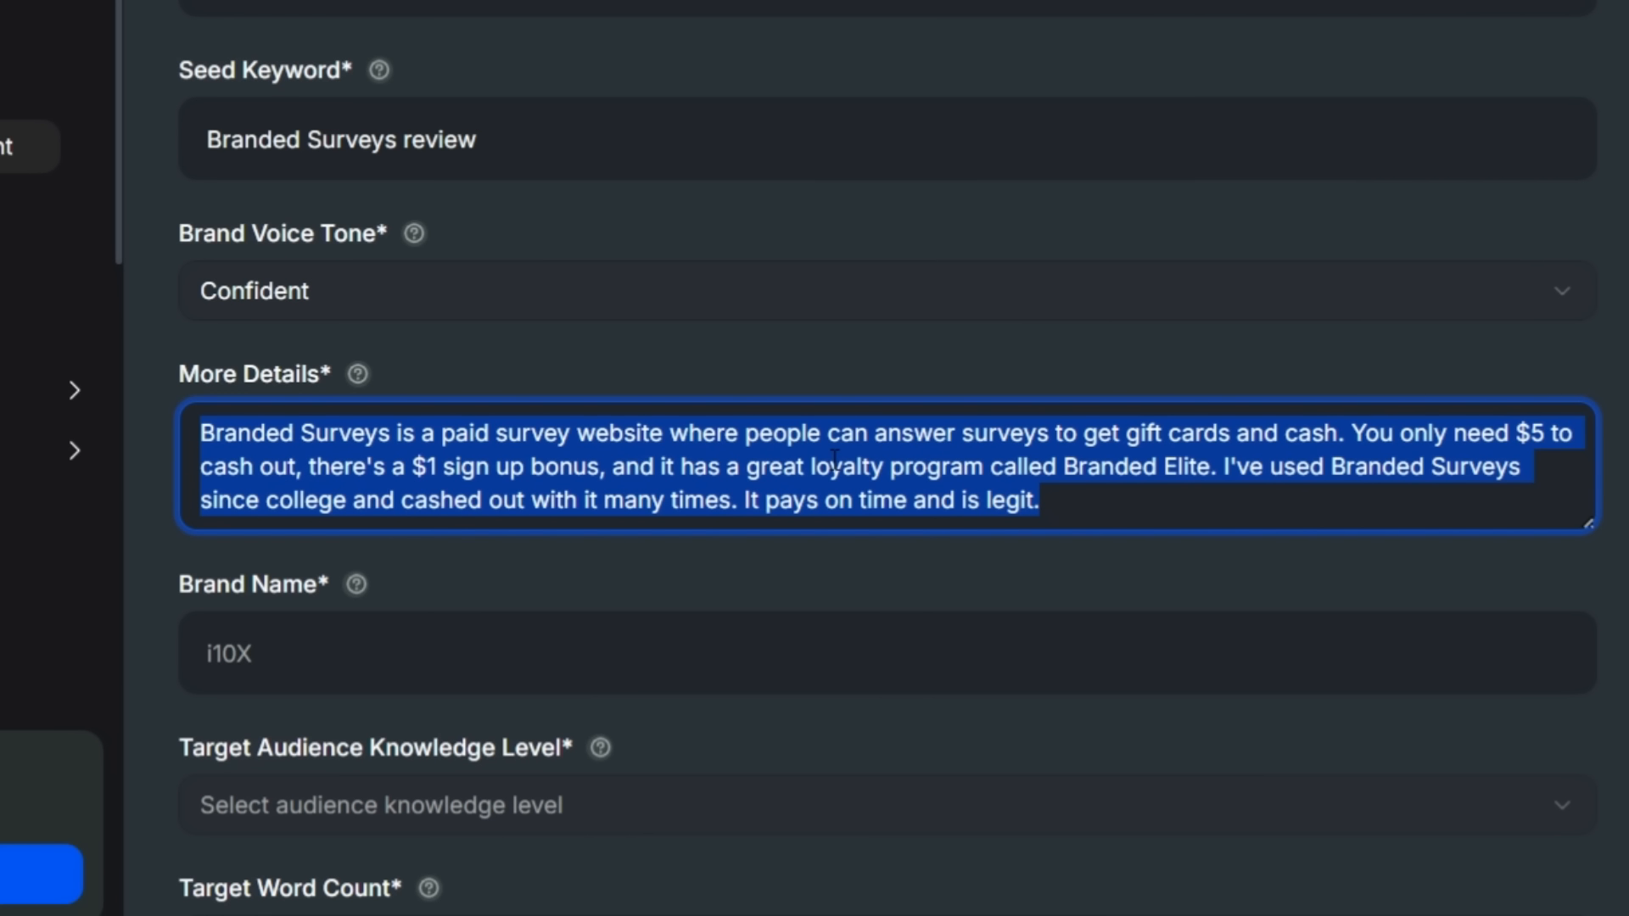
scroll(835, 459, "down", 2)
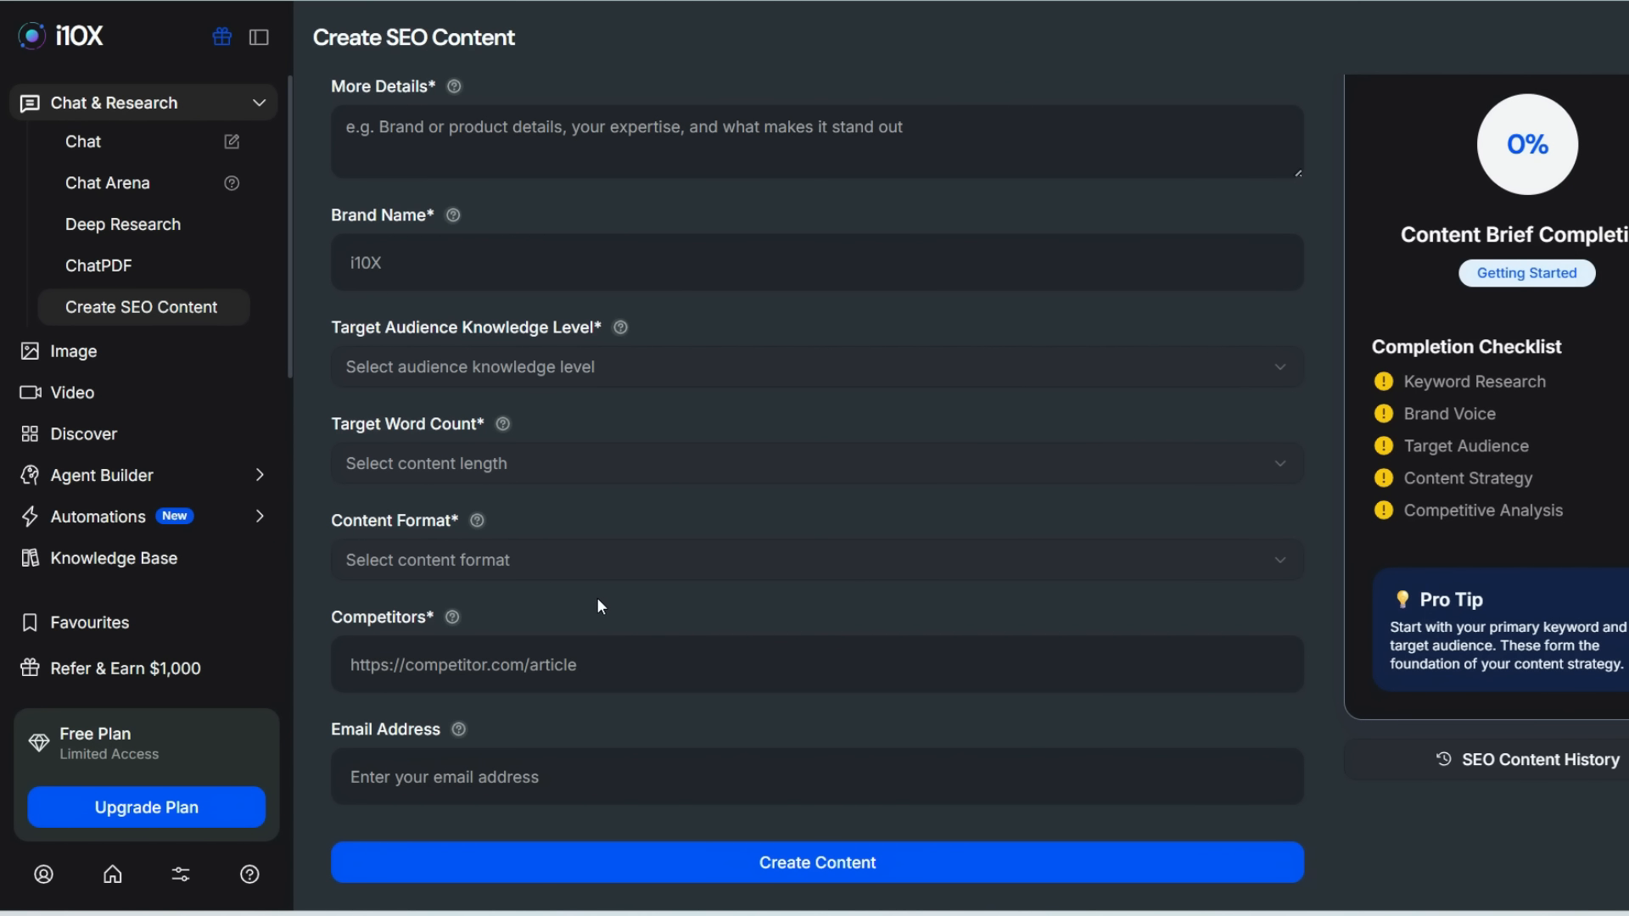
left_click(533, 567)
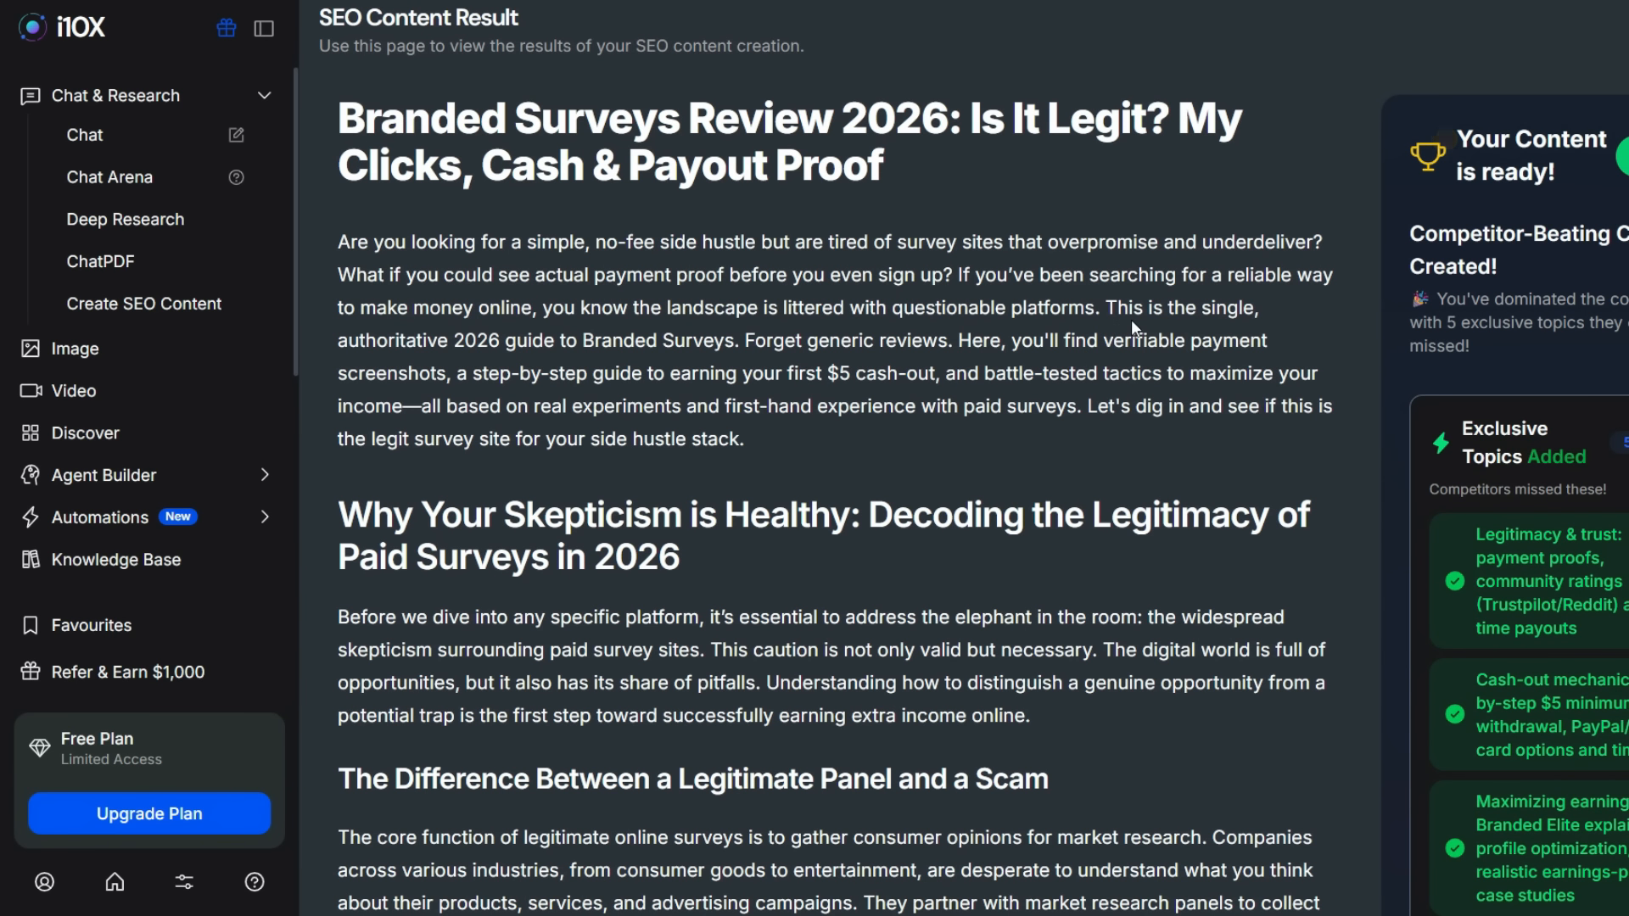
Read through the generated Branded Surveys review from its introduction down to the conclusion and FAQ.
scroll(1133, 328, "down", 12)
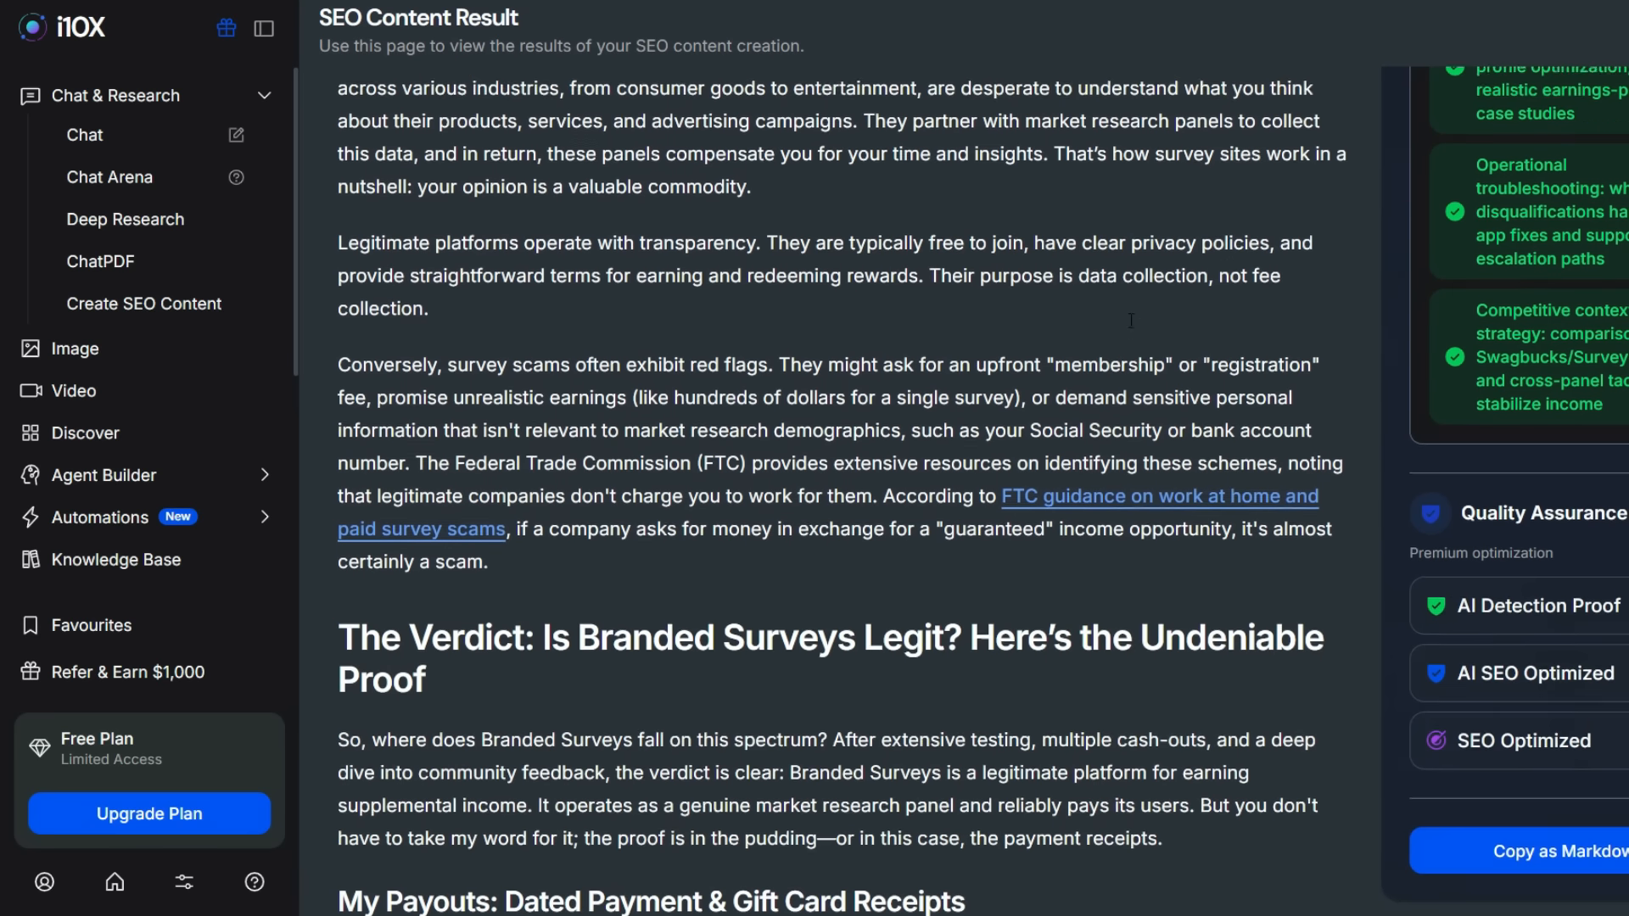
scroll(1131, 321, "down", 16)
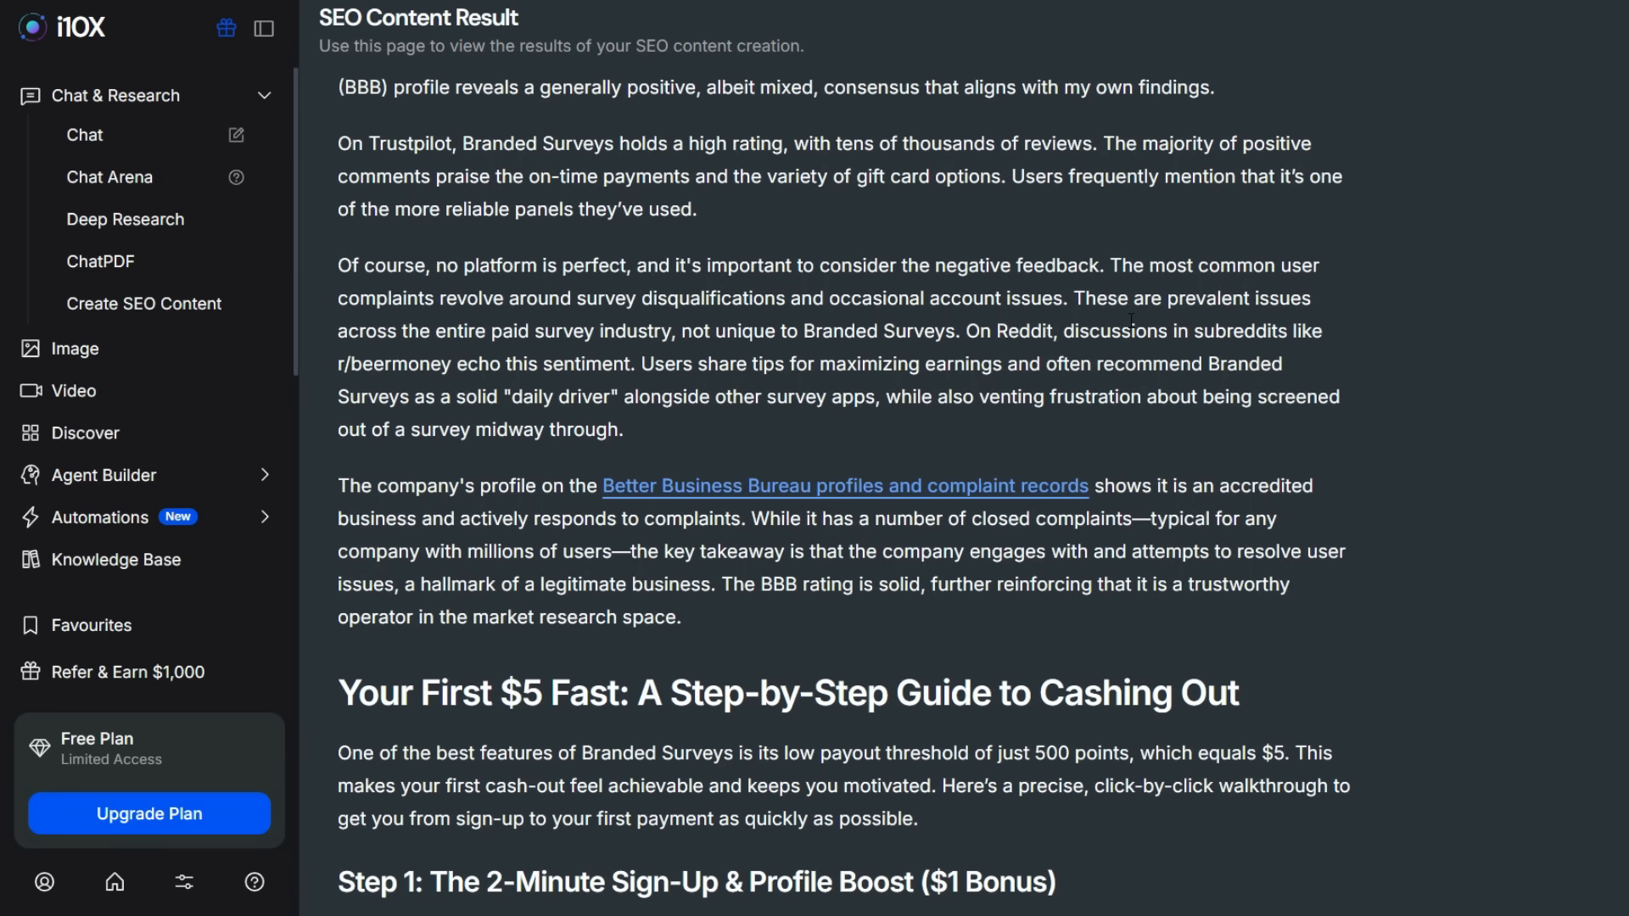
scroll(1131, 321, "down", 10)
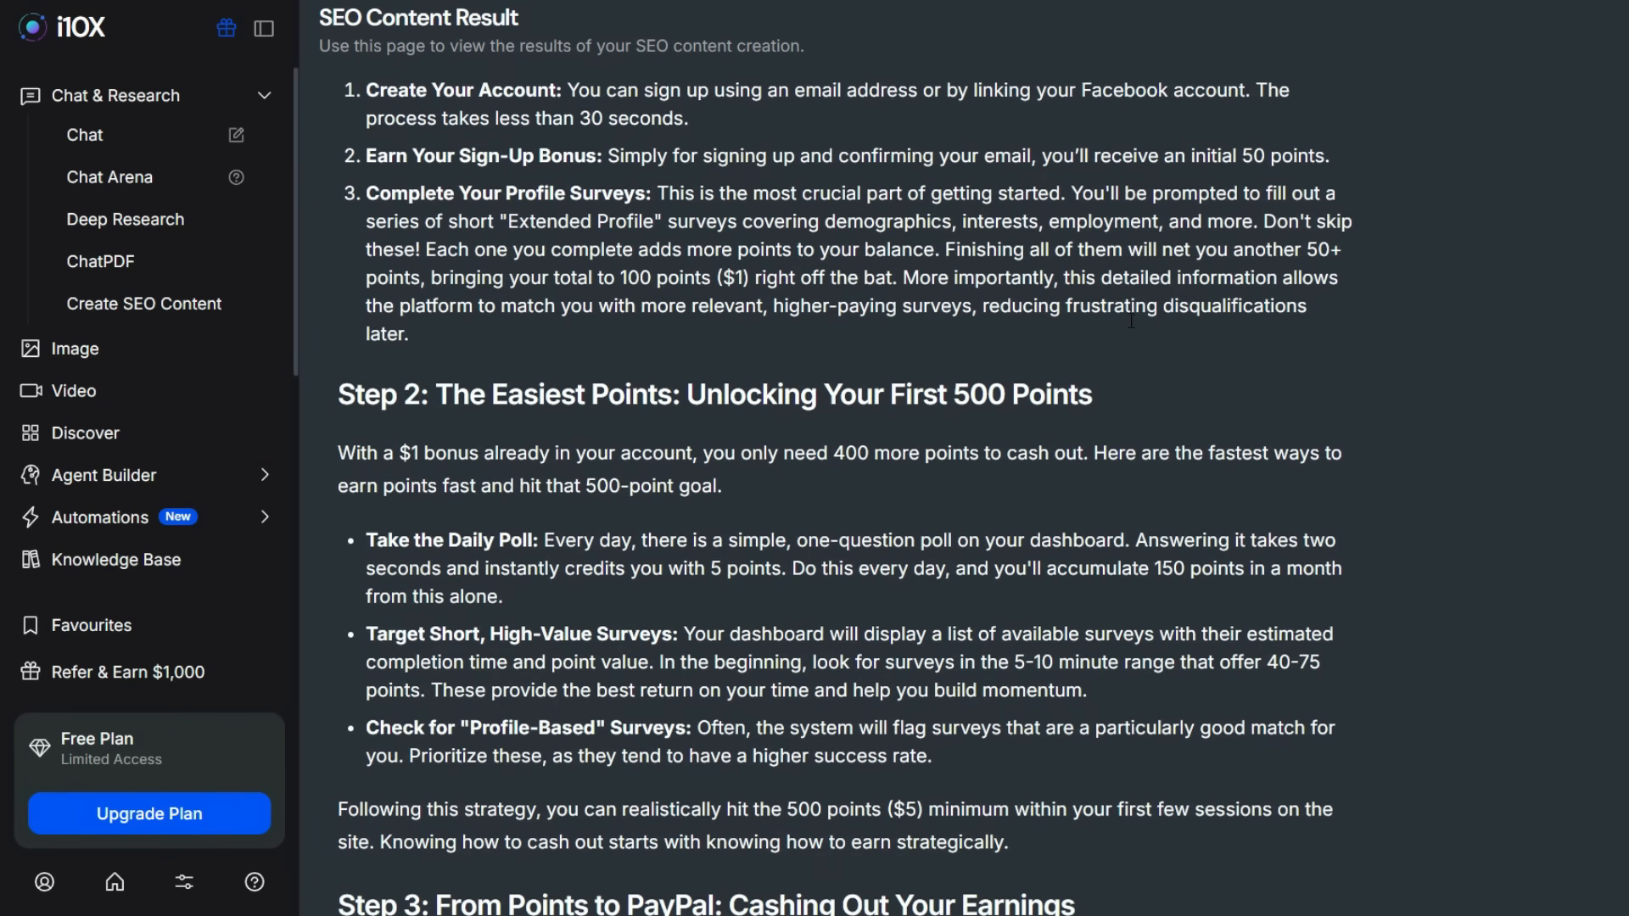
scroll(1130, 321, "down", 16)
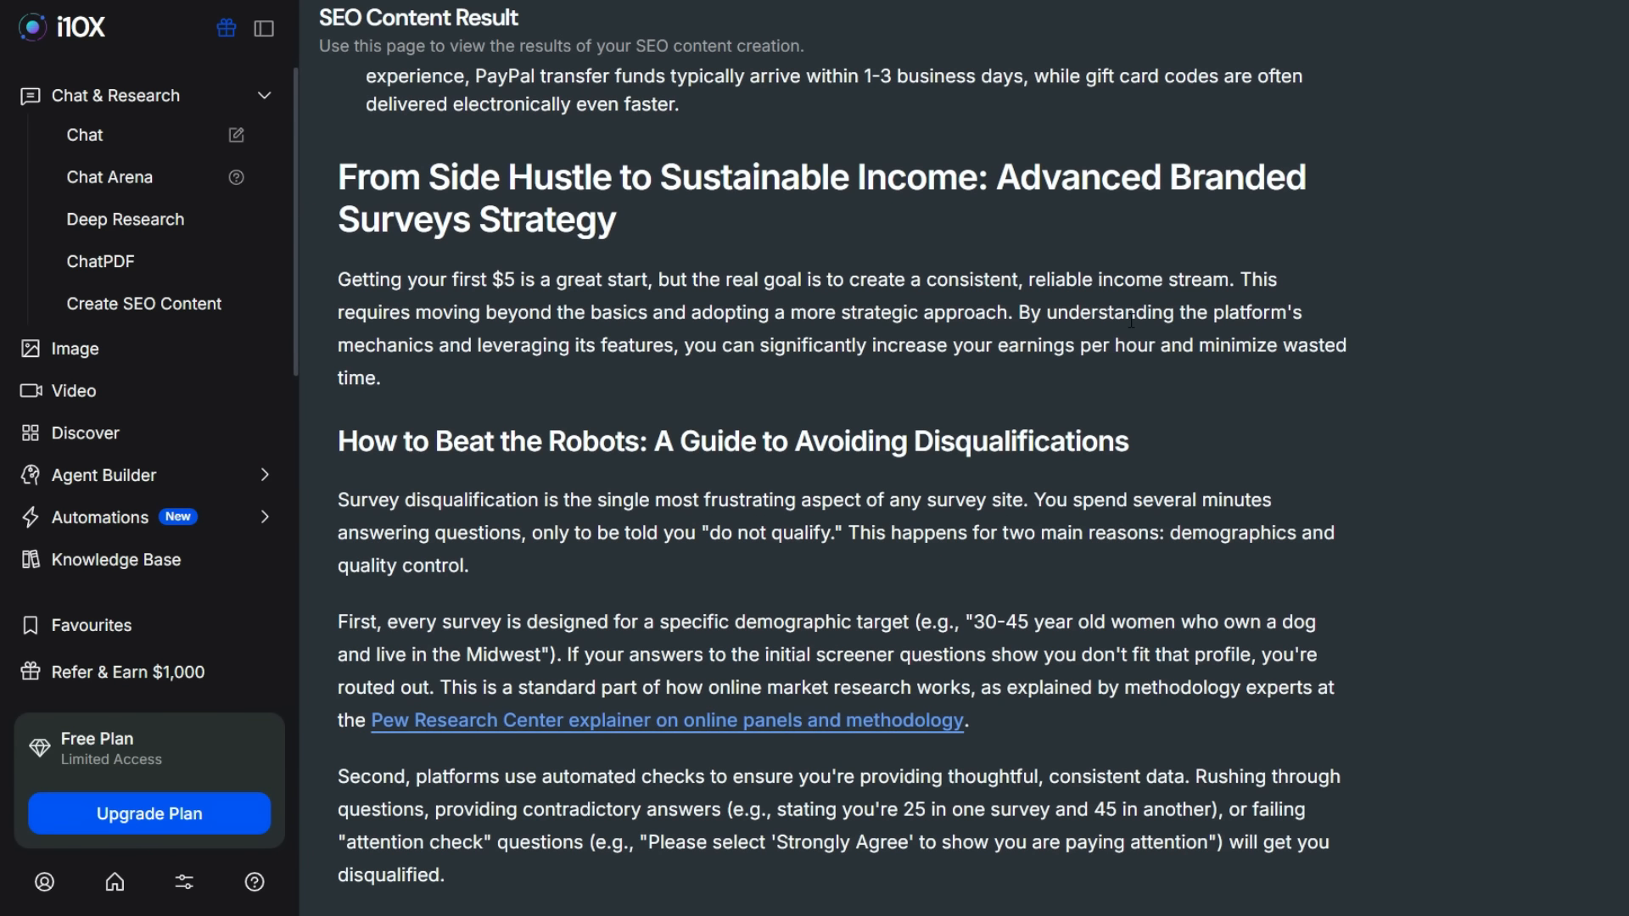
scroll(1130, 320, "down", 13)
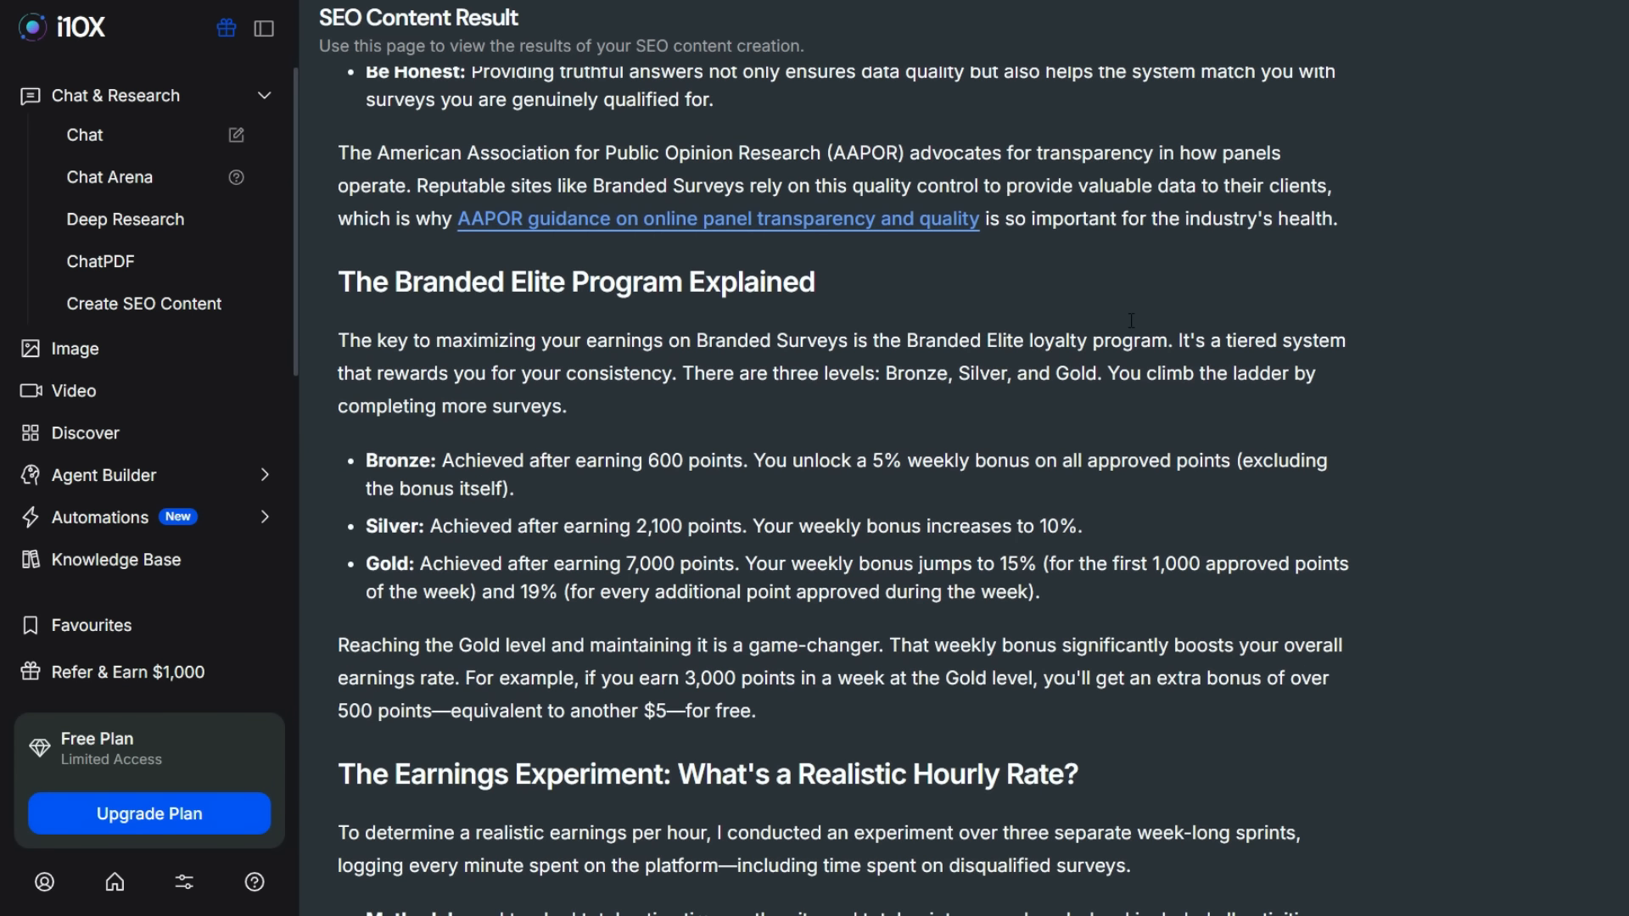
scroll(1131, 321, "down", 15)
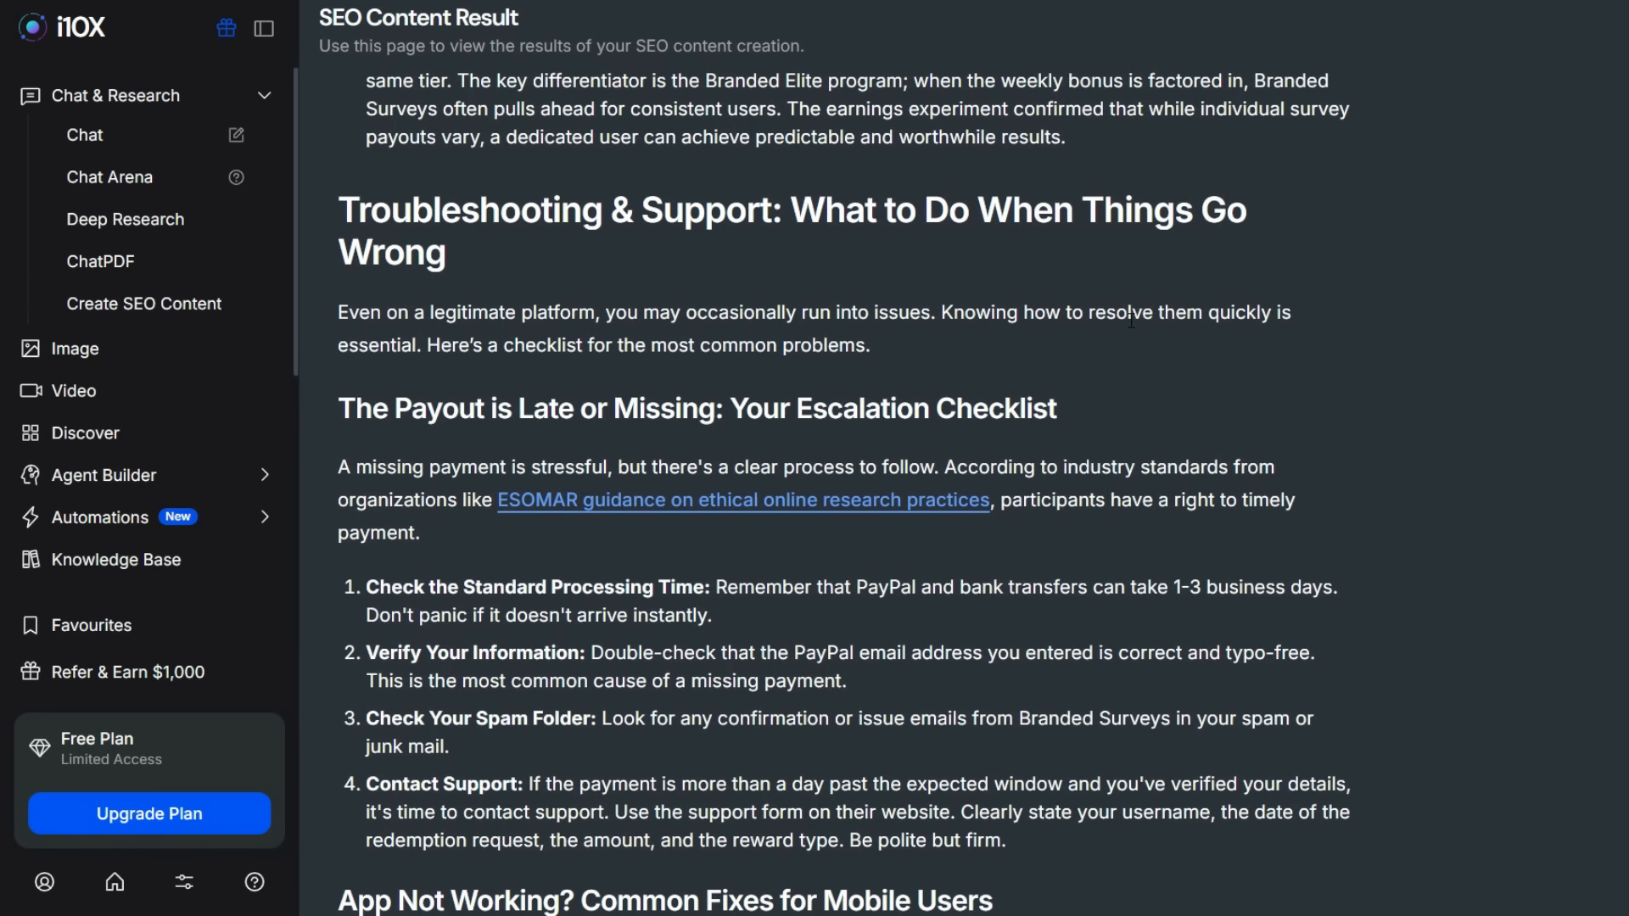
scroll(1131, 320, "down", 12)
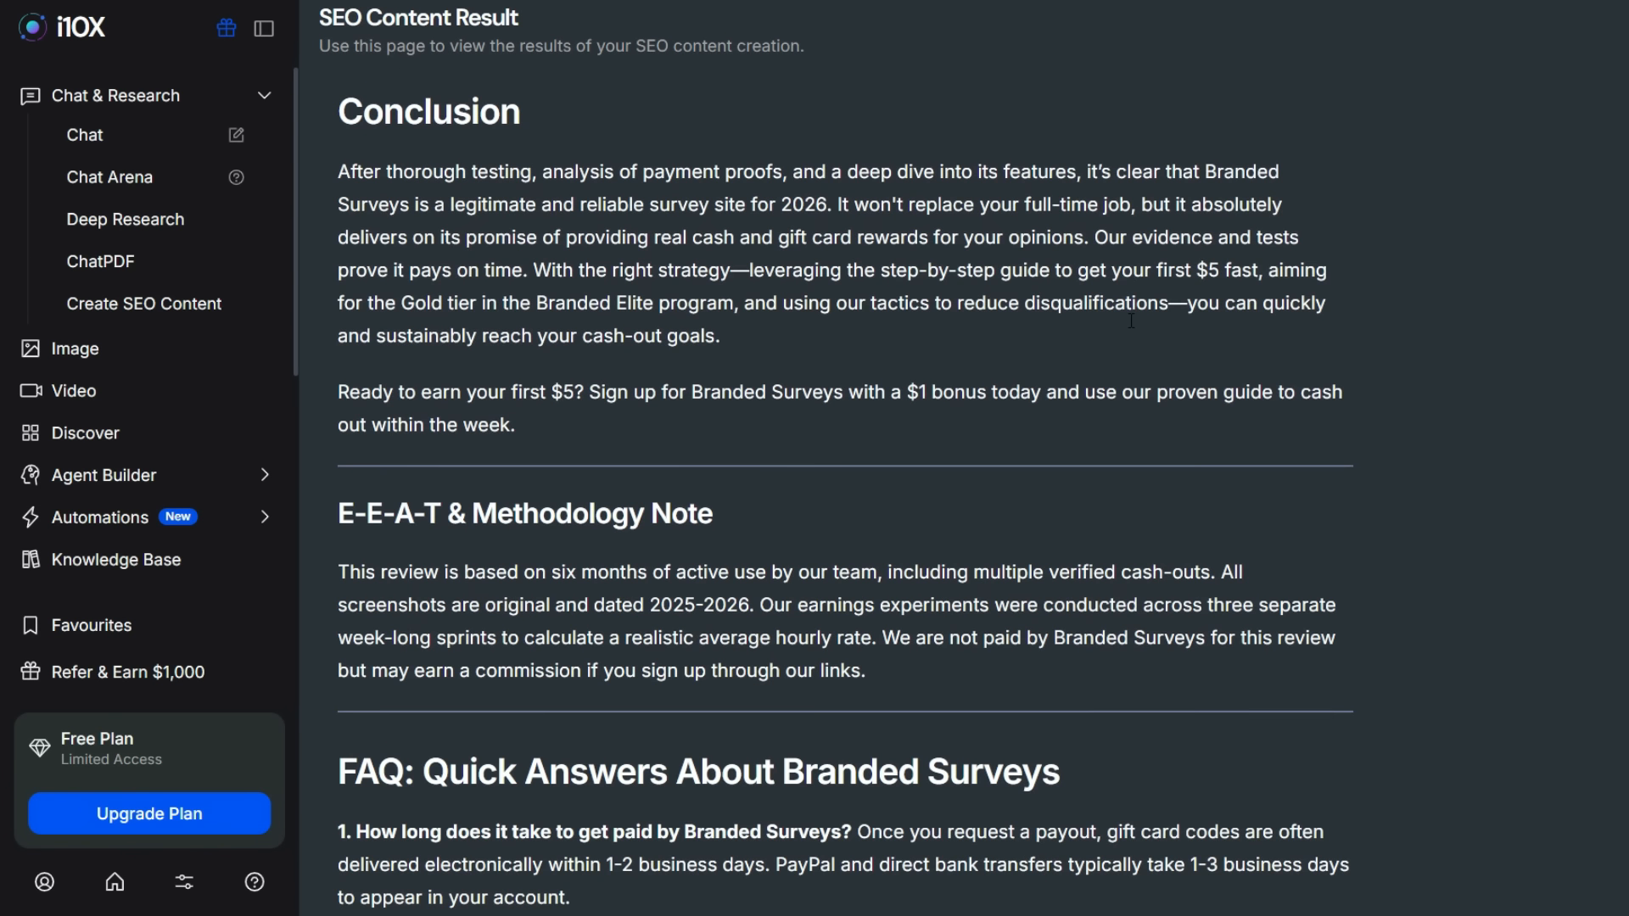
scroll(1131, 320, "down", 4)
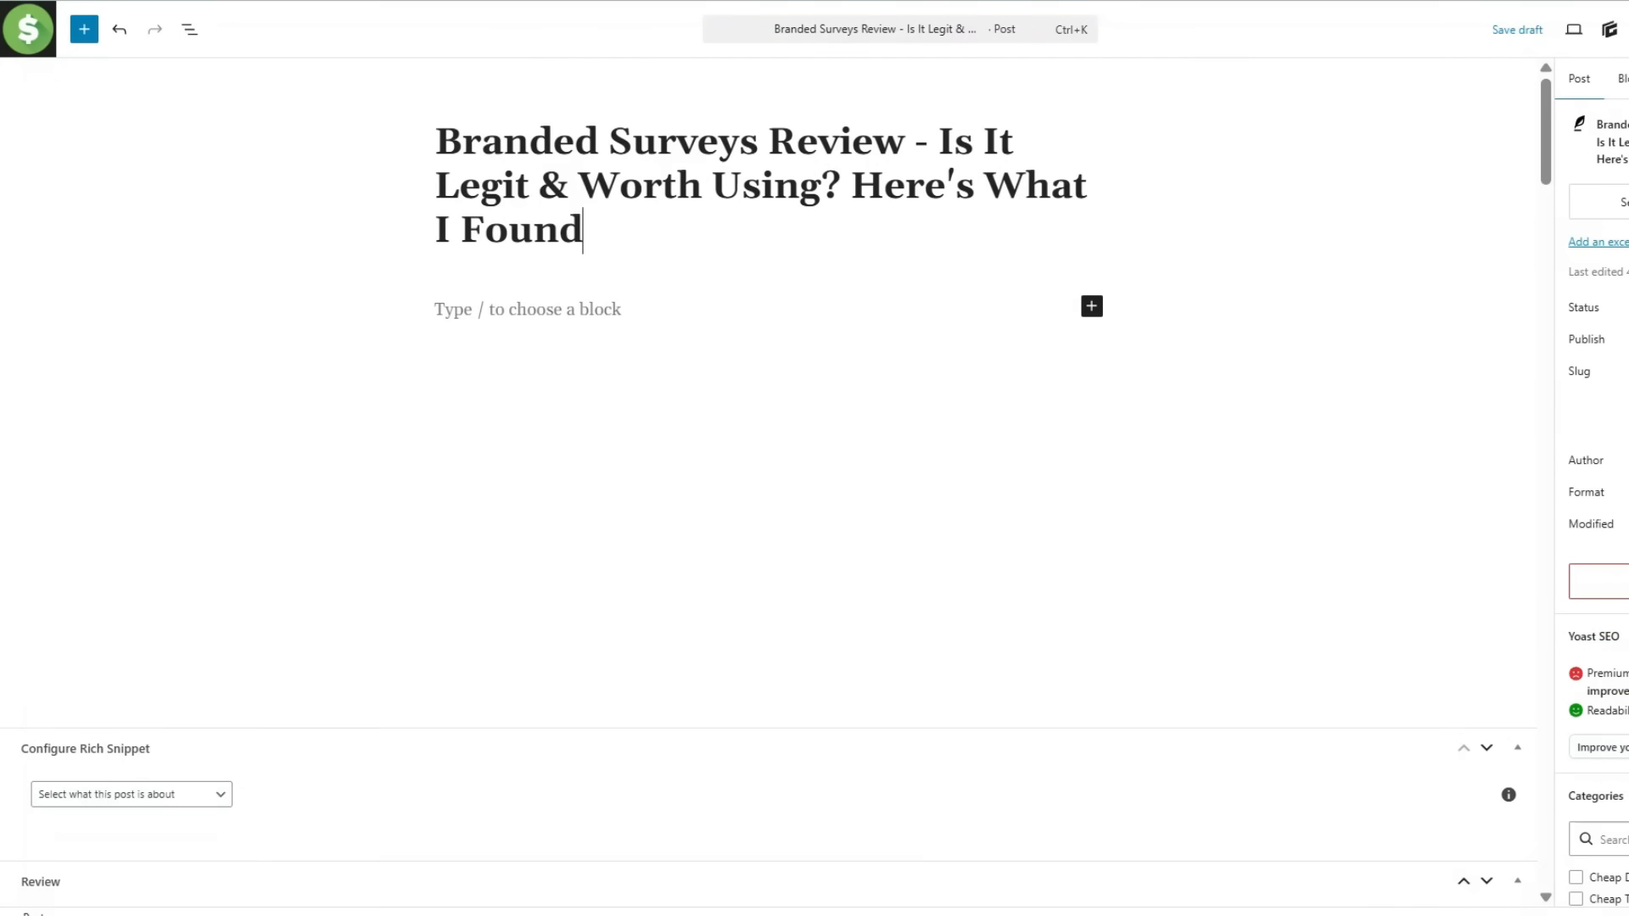
Paste the generated article into the empty body of the WordPress post and return to its beginning.
left_click(559, 308)
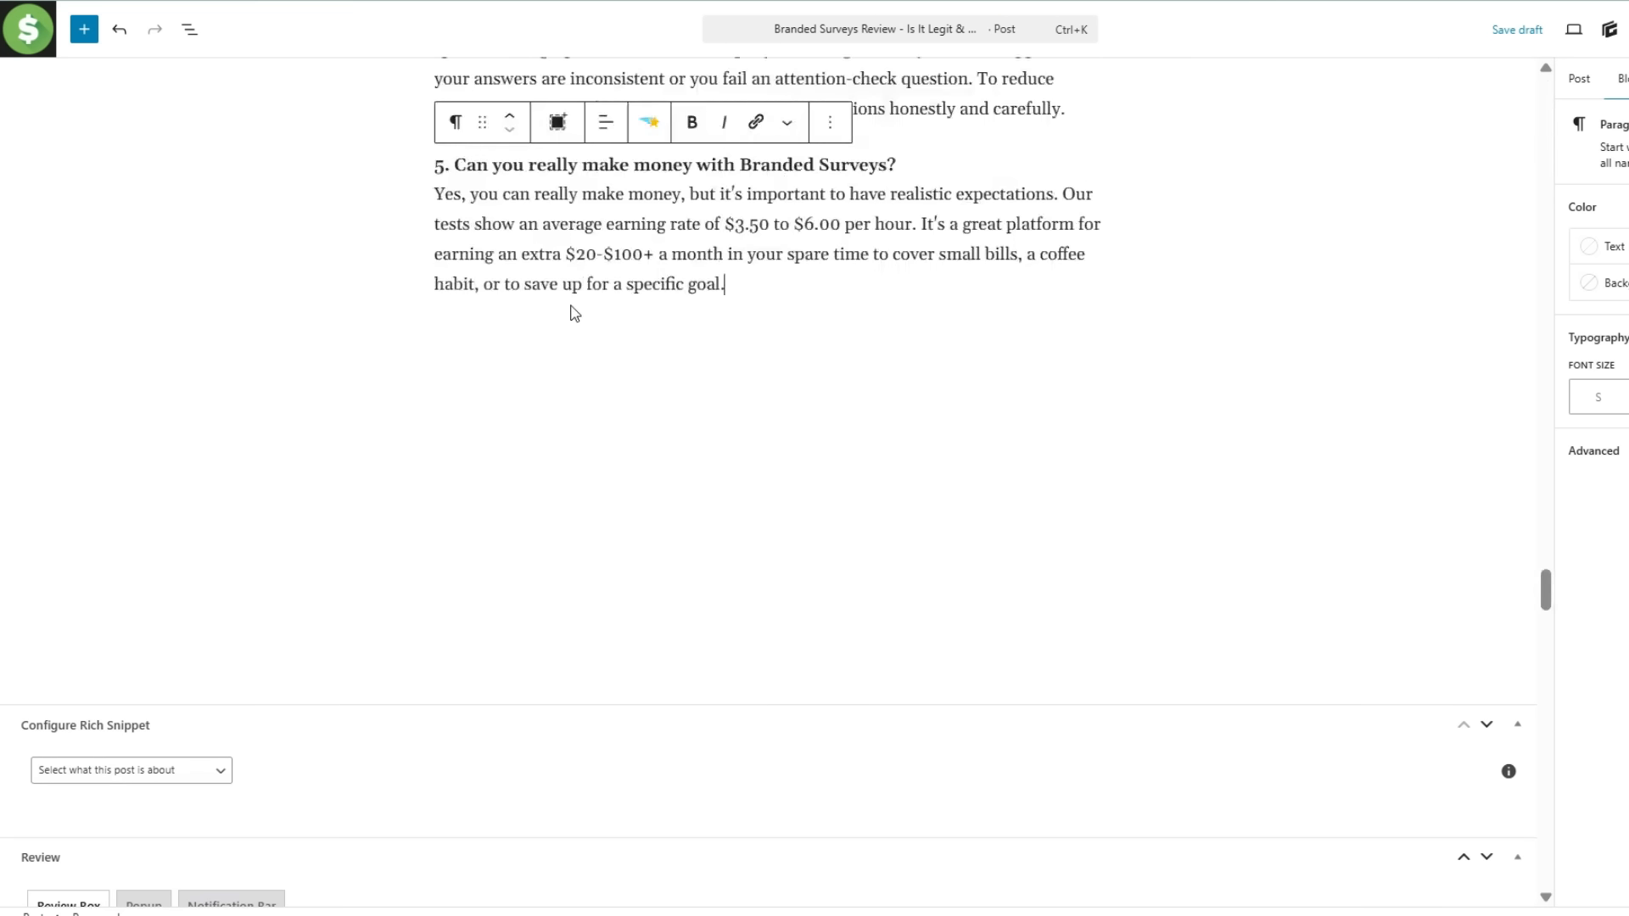
scroll(575, 314, "up", 13)
left_click_drag(1546, 522, 1545, 85)
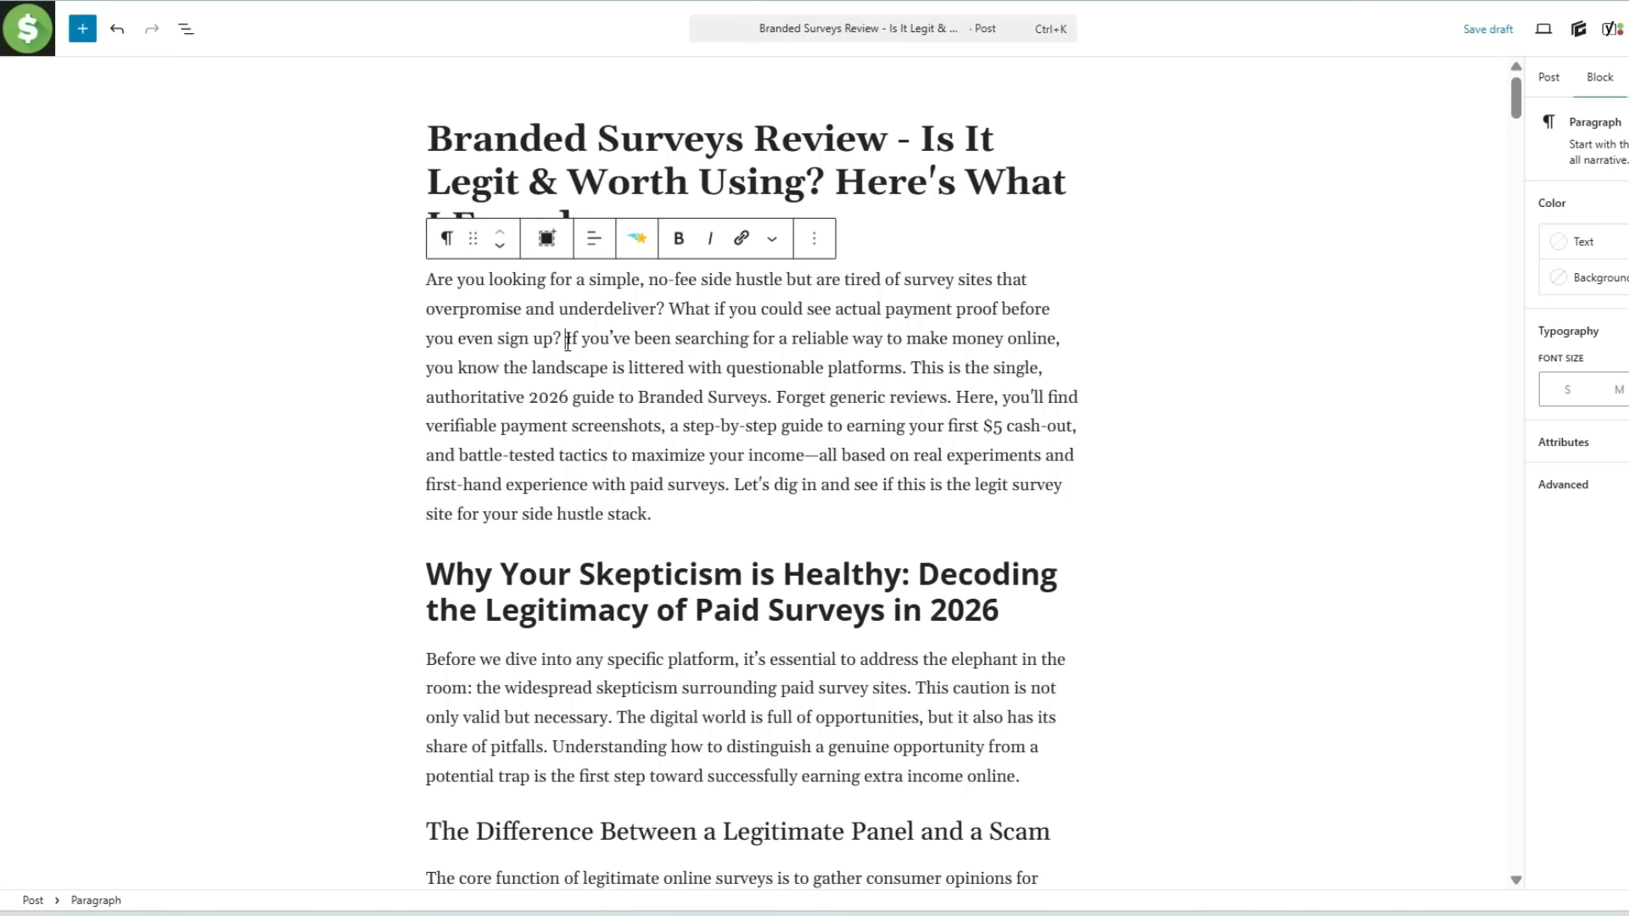
Break the introduction into shorter paragraphs, starting before "If you've been searching", and embed a YouTube video from the copied link.
key("Return")
left_click(673, 397)
key("Return")
left_click(1072, 476)
key("Return")
key("ctrl+v")
Split the Verdict paragraph before "It operates as a genuine market research panel" and add an empty paragraph before "This first-hand experience".
scroll(848, 356, "down", 11)
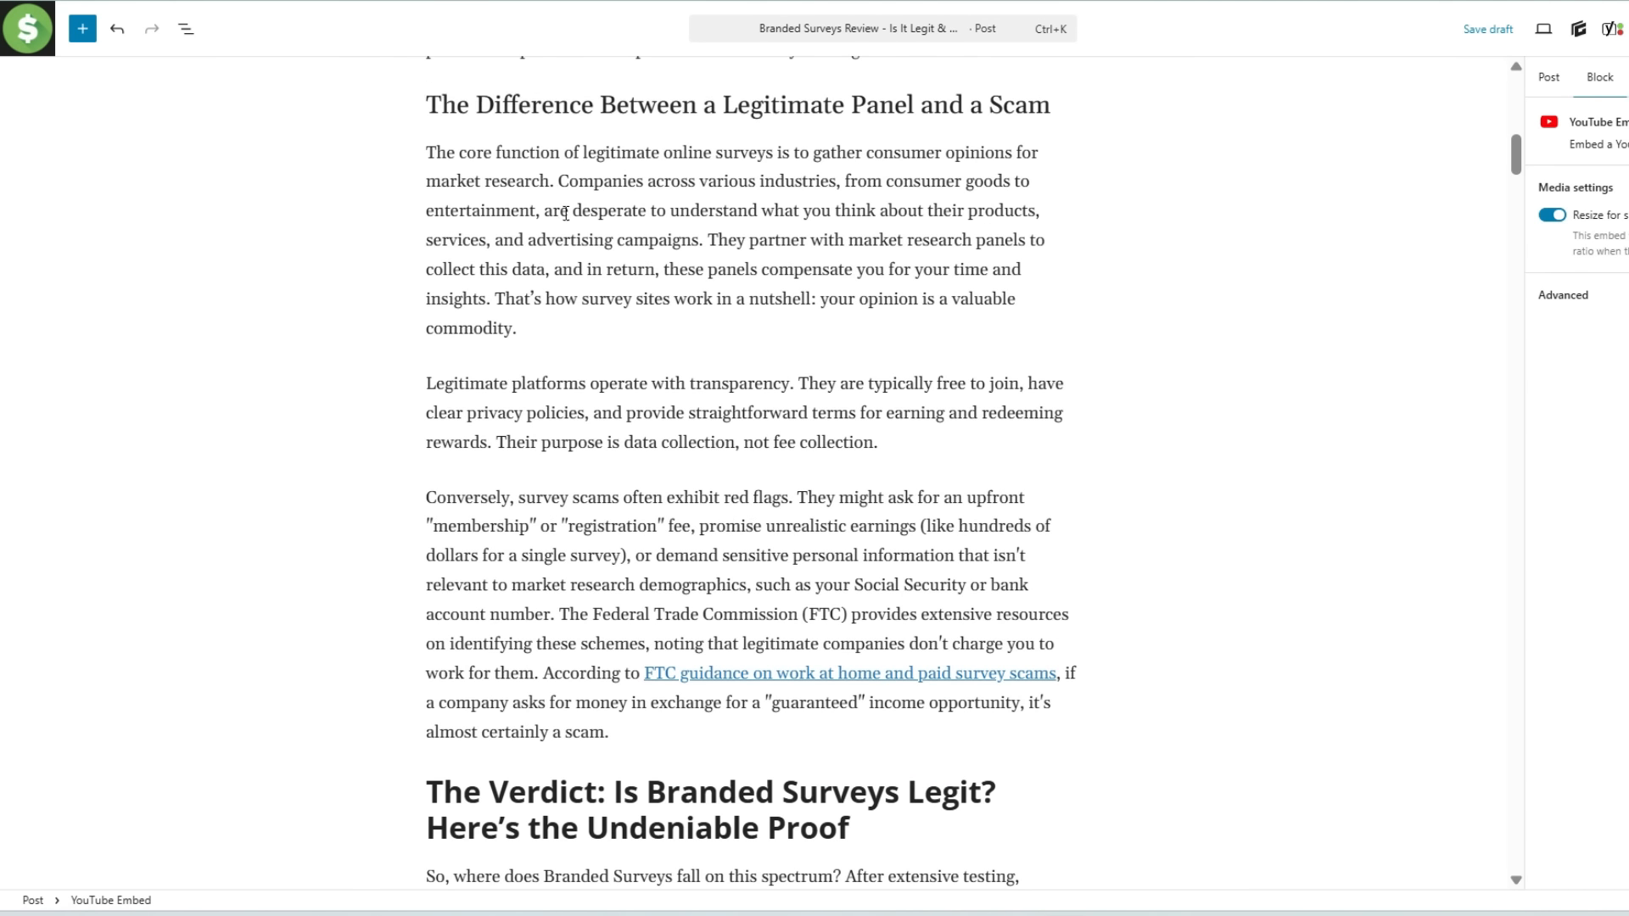
scroll(605, 262, "down", 6)
left_click(761, 427)
key("Return")
scroll(1005, 455, "down", 3)
left_click(913, 638)
key("Return")
key("Return")
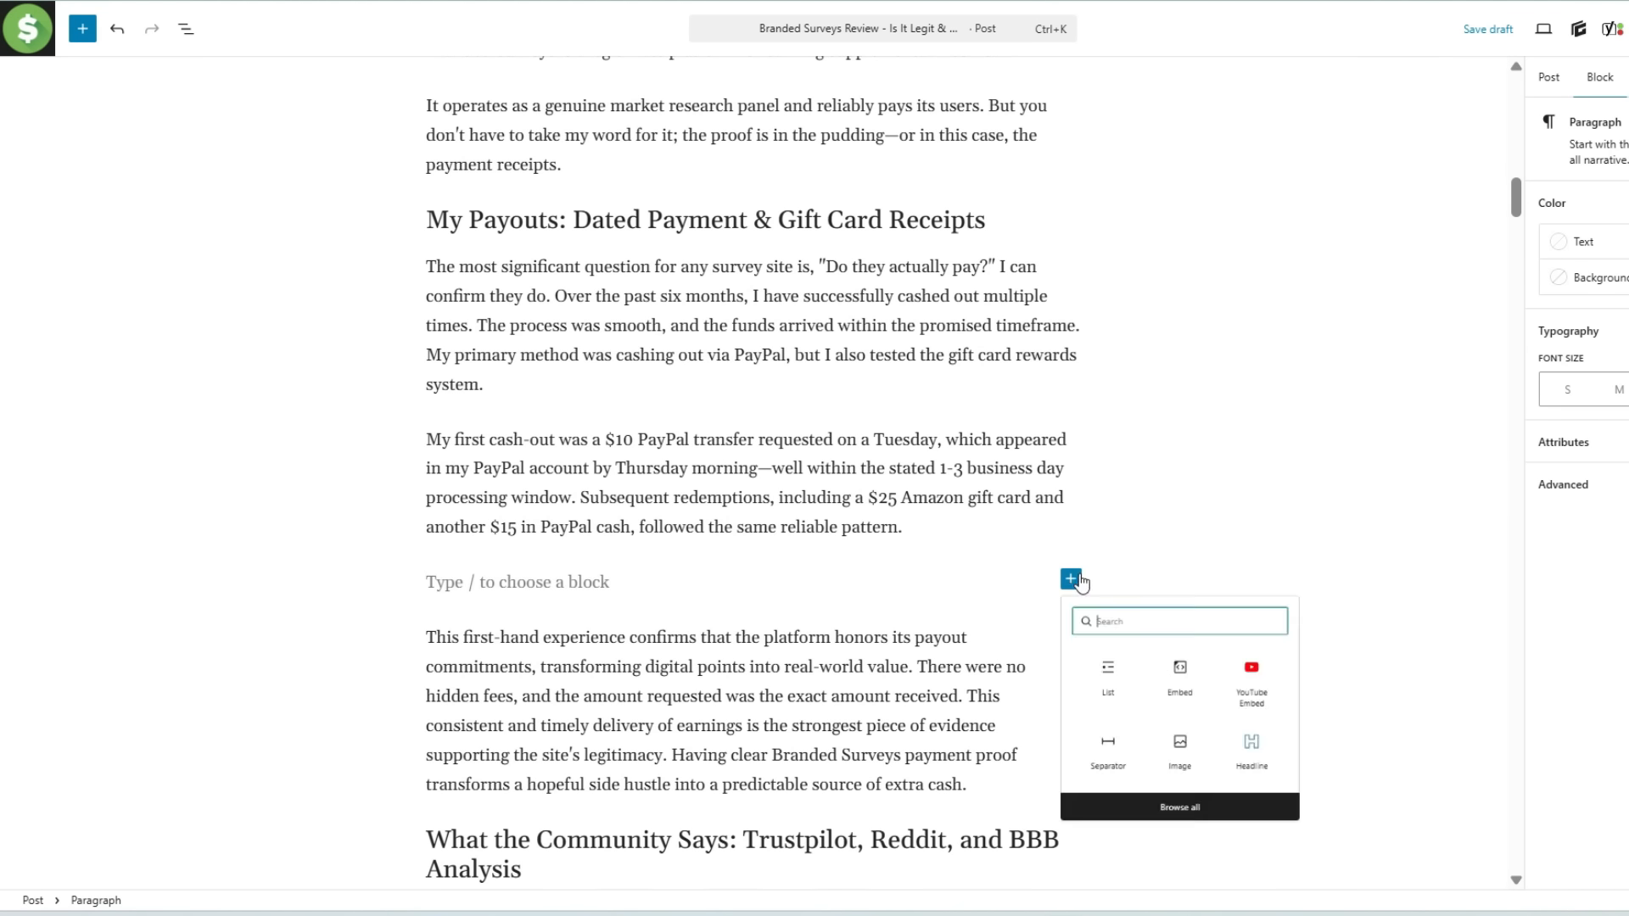
Insert an image from the media library, searching for "branded sur", into the empty payouts paragraph and adjust its alignment.
left_click(1072, 582)
left_click(1212, 704)
left_click(1364, 141)
type("branded sur")
left_click(1147, 229)
left_click(594, 313)
left_click(676, 432)
key("Return")
Break up a long paragraph below the payouts image.
scroll(953, 594, "down", 2)
left_click(962, 641)
key("Return")
Insert a media library image below the opening paragraph of "Step 1: The 2-Minute Sign-Up & Profile Boost" and adjust its alignment.
scroll(1026, 576, "down", 5)
scroll(1001, 526, "down", 14)
left_click(950, 307)
key("Return")
left_click(1071, 361)
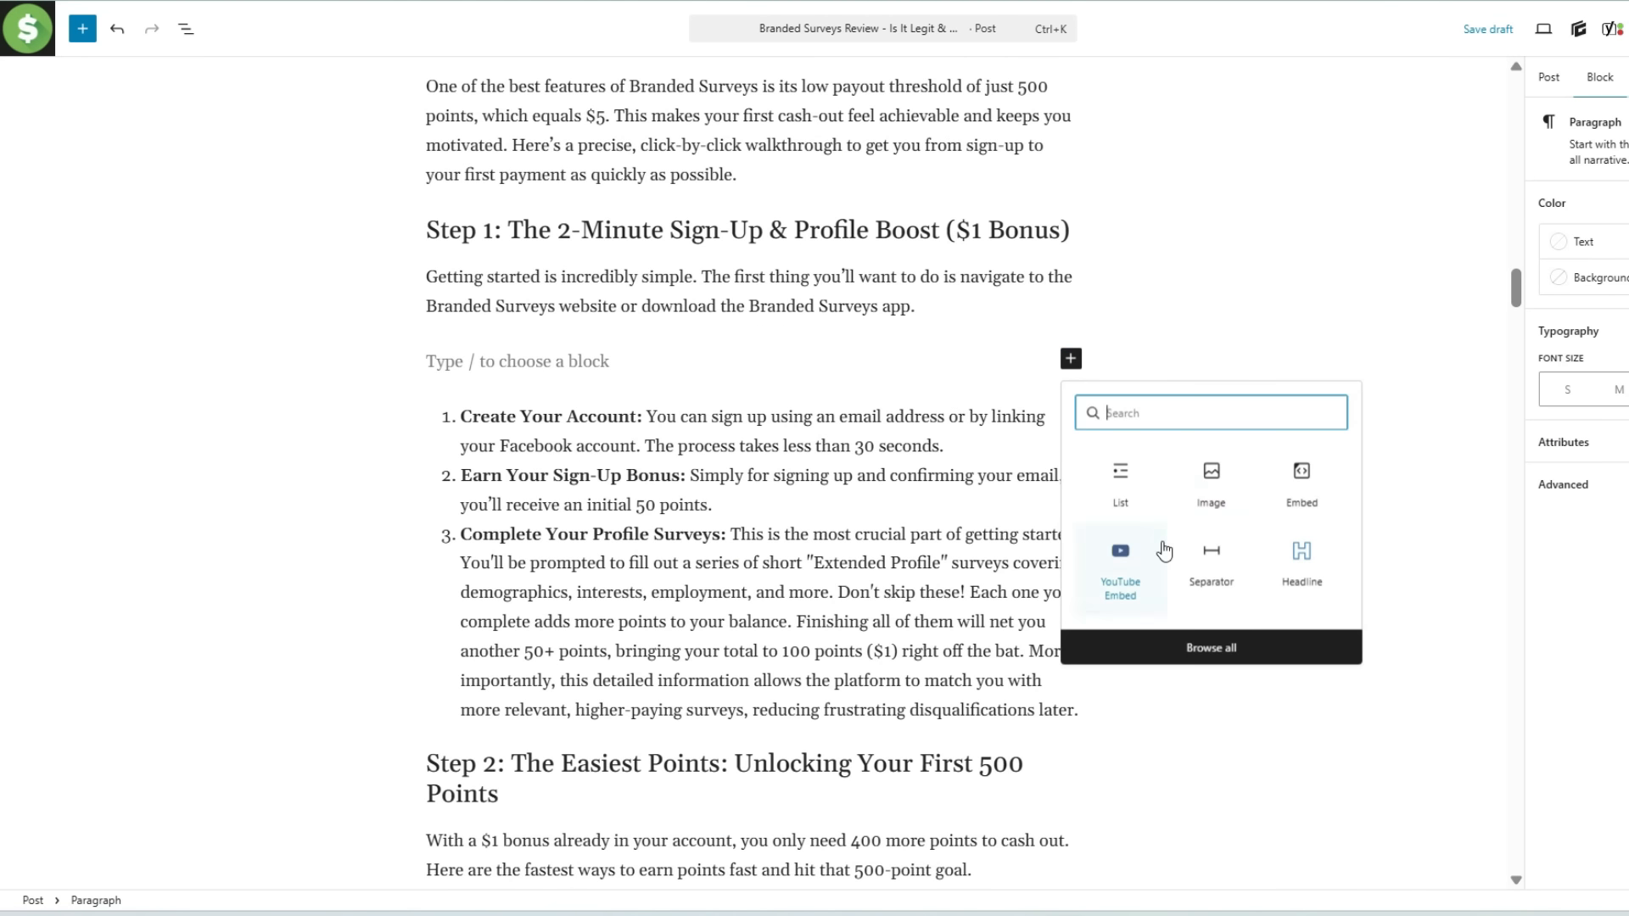
left_click(1214, 482)
left_click(556, 445)
left_click(1404, 149)
left_click(229, 360)
left_click(596, 320)
left_click(660, 445)
Add an empty paragraph for another image further down the article, below the Step 1 section.
scroll(908, 390, "down", 8)
left_click(908, 318)
scroll(1018, 457, "down", 3)
left_click(1049, 454)
key("Return")
key("Return")
Insert a media library image found with "branded sur" into the new empty paragraph and adjust its alignment.
left_click(1071, 408)
left_click(1213, 530)
left_click(556, 493)
left_click(1440, 140)
type("branded sur")
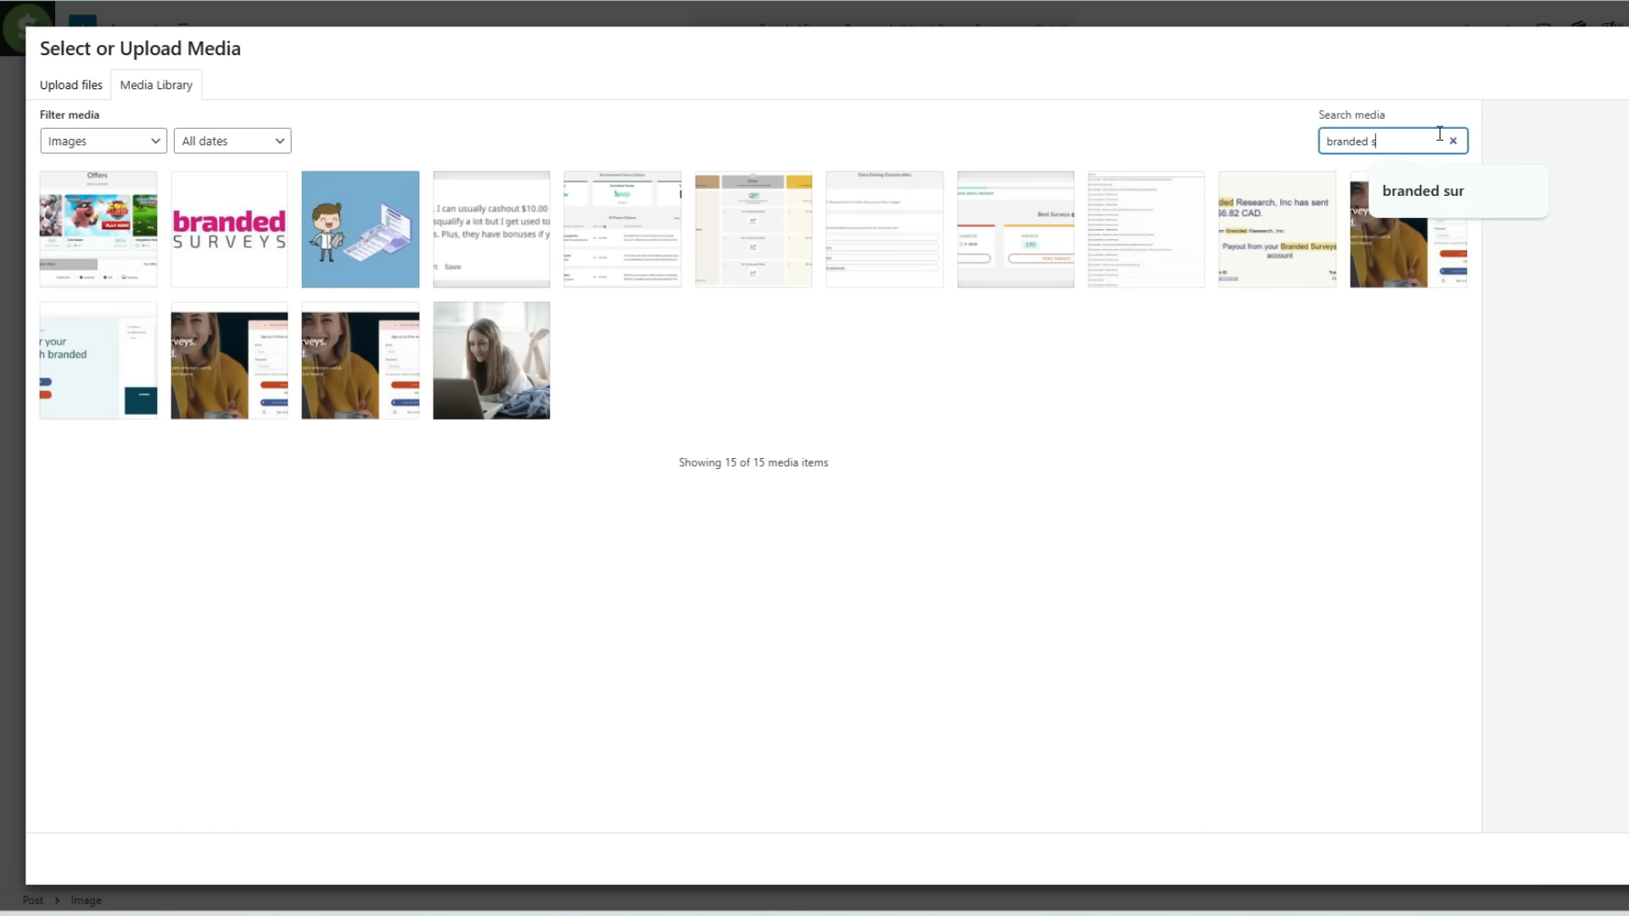
left_click(632, 238)
left_click(933, 264)
left_click(596, 371)
left_click(660, 497)
key("Return")
Add one more empty paragraph in a later section of the article.
scroll(840, 497, "down", 2)
scroll(848, 500, "down", 5)
left_click(923, 236)
scroll(890, 575, "down", 10)
scroll(890, 574, "down", 9)
left_click(891, 575)
key("Return")
key("Return")
Add an image block in the empty paragraph and search the media library for "branded sur".
left_click(1072, 582)
left_click(1213, 703)
left_click(580, 677)
left_click(1389, 142)
type("branded sur")
scroll(862, 564, "down", 20)
scroll(913, 571, "down", 15)
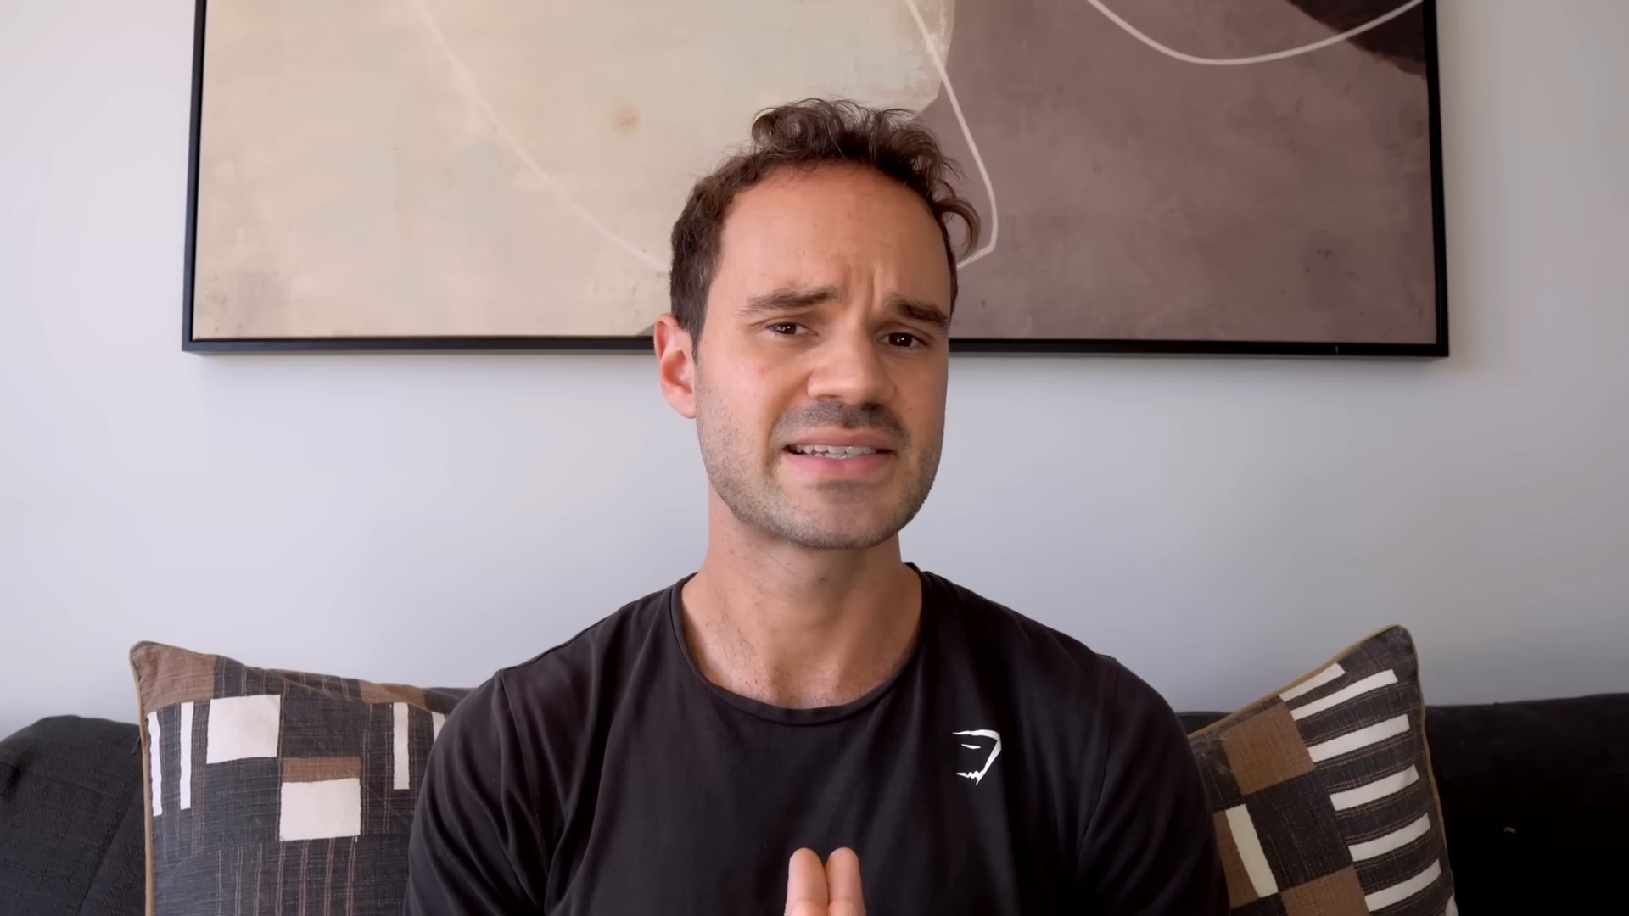